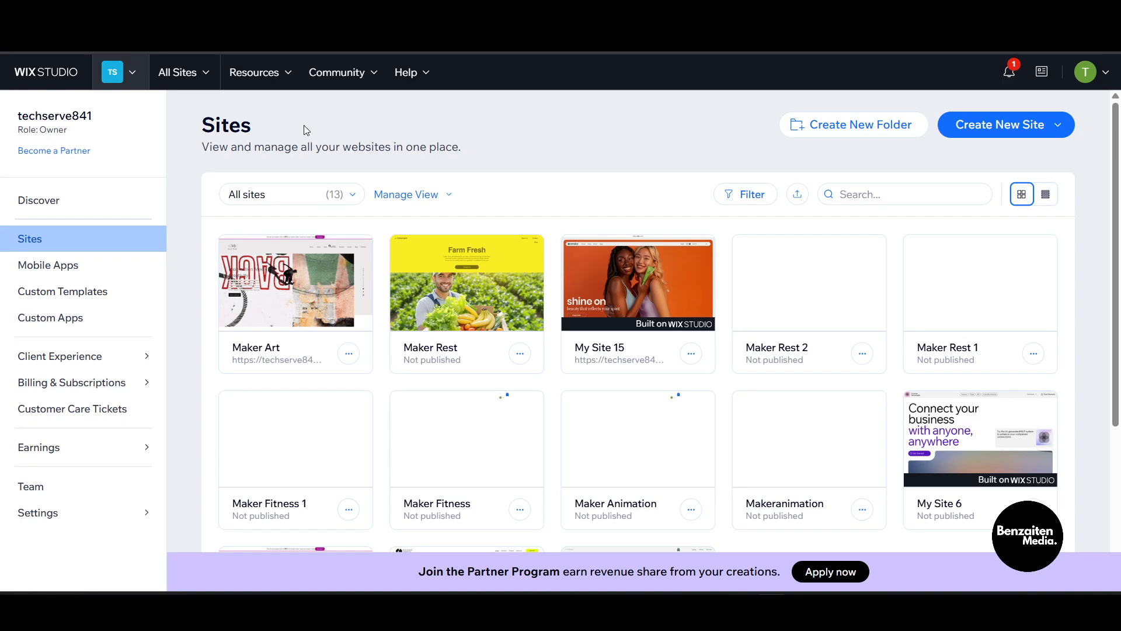
double_click(218, 128)
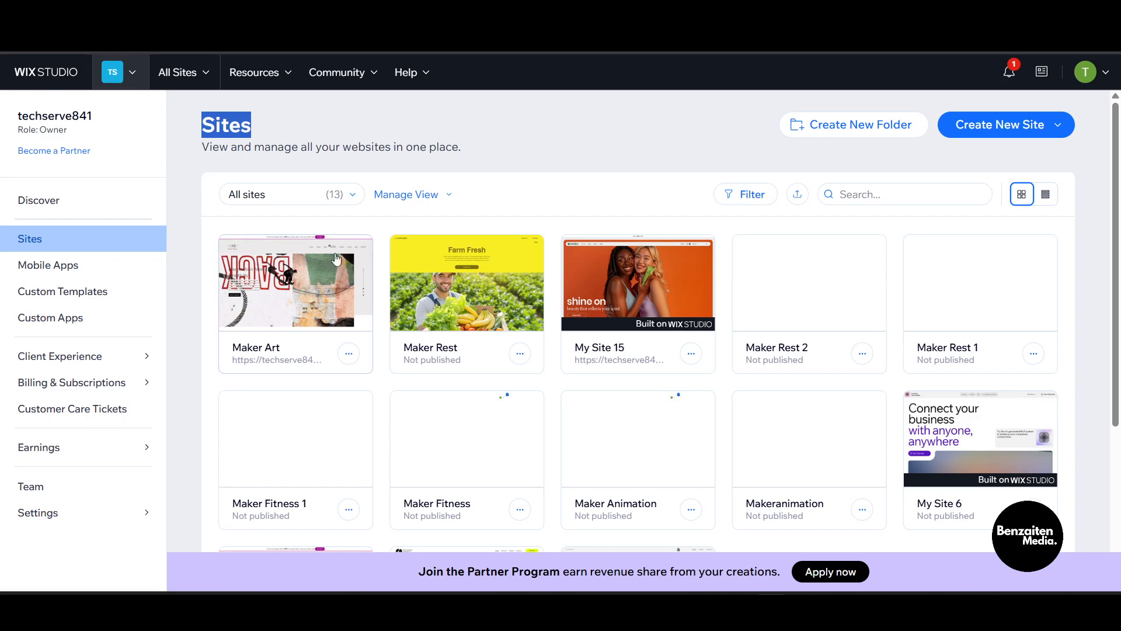
mouse_move(318, 289)
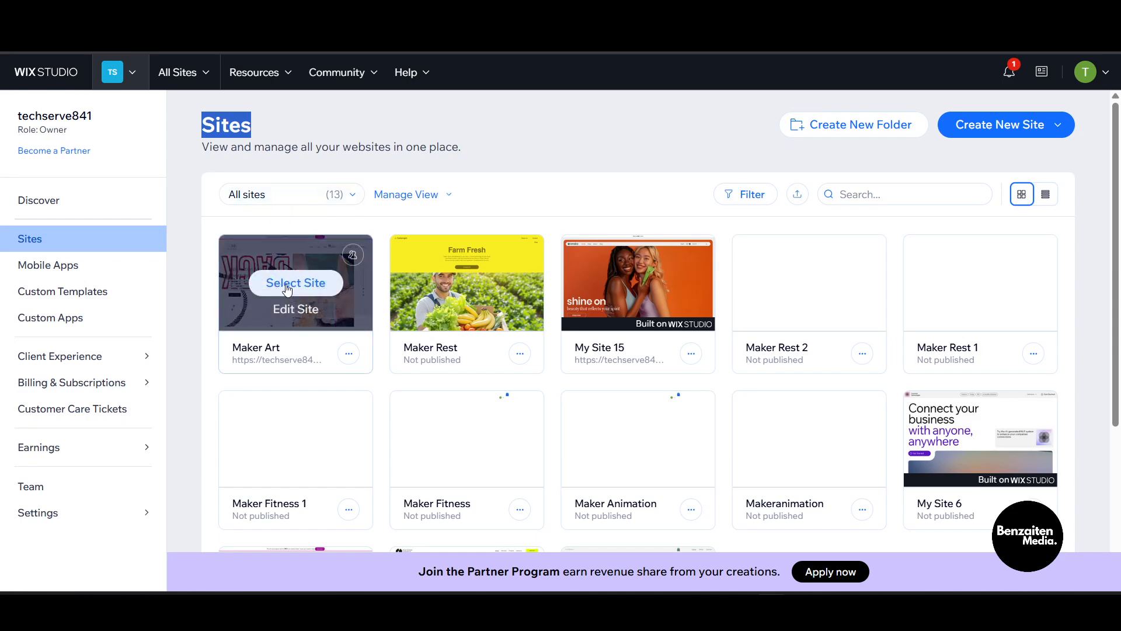
left_click(324, 124)
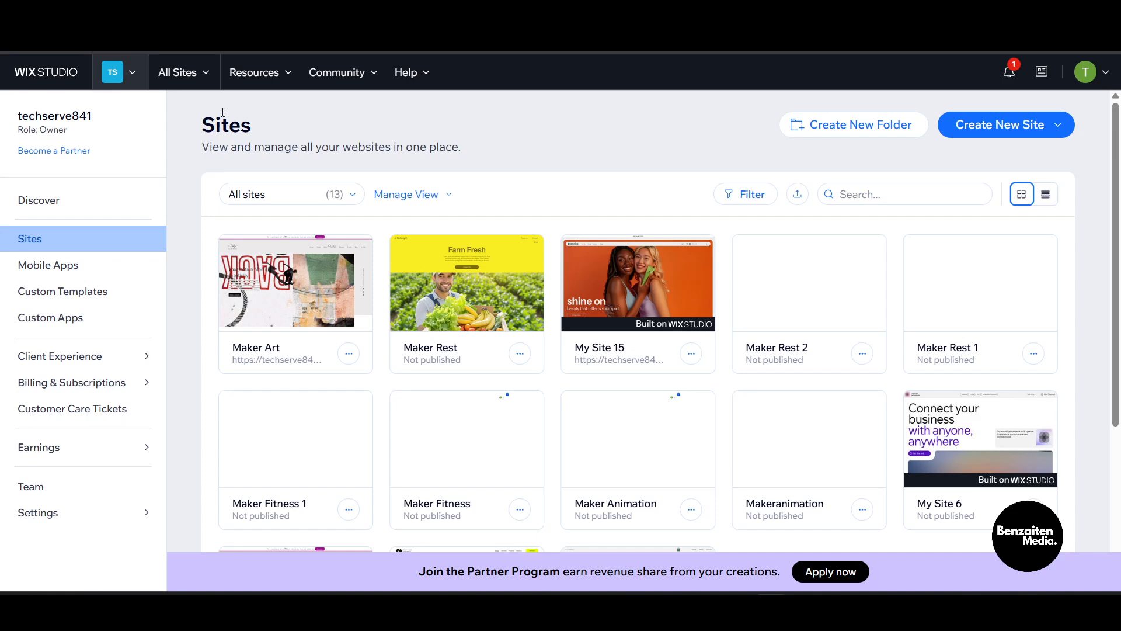
left_click(167, 73)
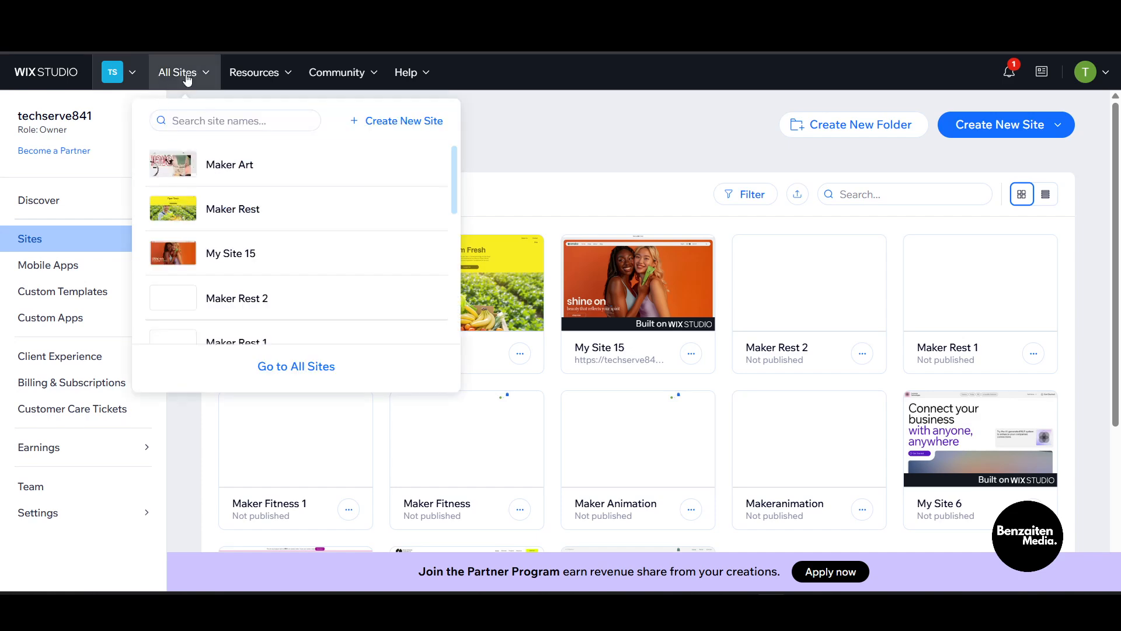
left_click(187, 78)
left_click(186, 78)
left_click(196, 81)
Select the Maker Art site and open it for editing
mouse_move(285, 300)
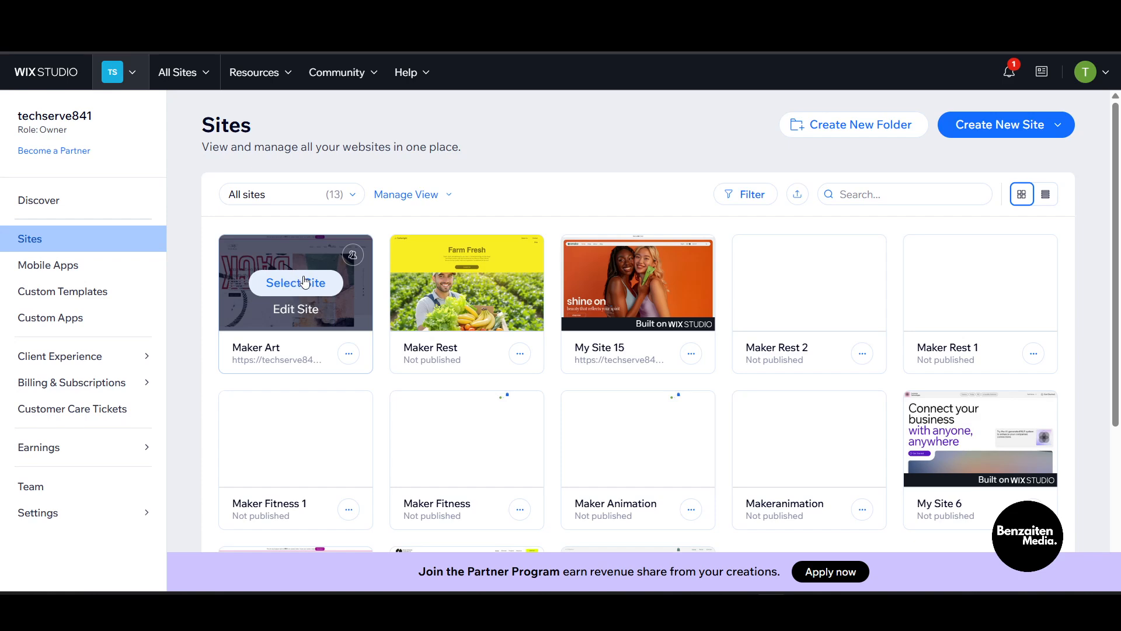
scroll(327, 257, "down", 3)
scroll(316, 269, "up", 3)
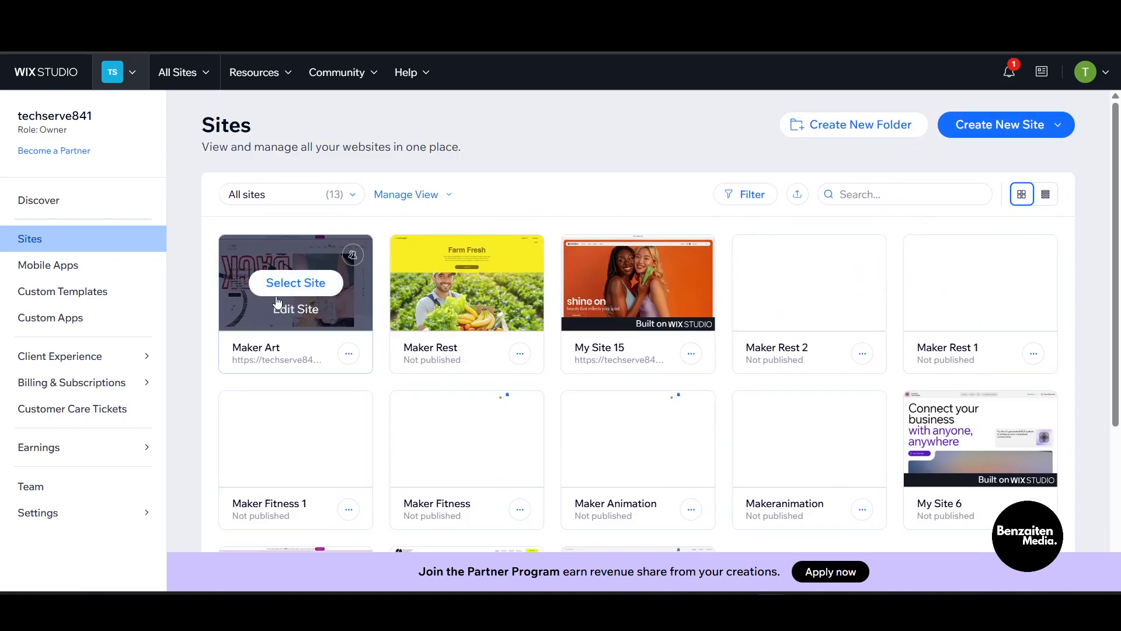
left_click(314, 289)
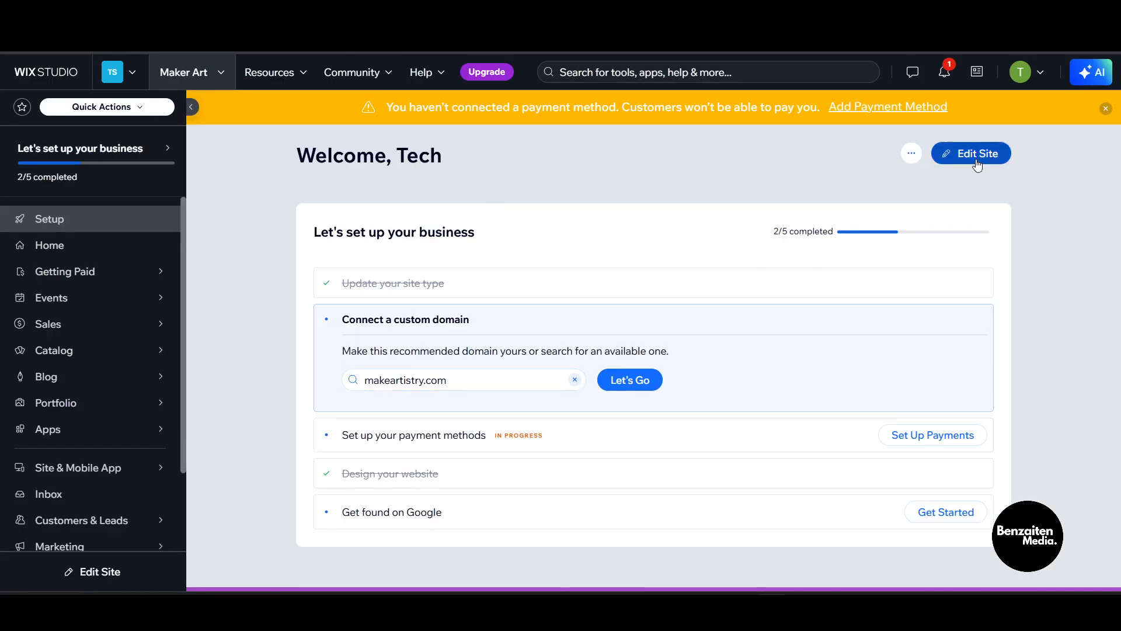
left_click(854, 174)
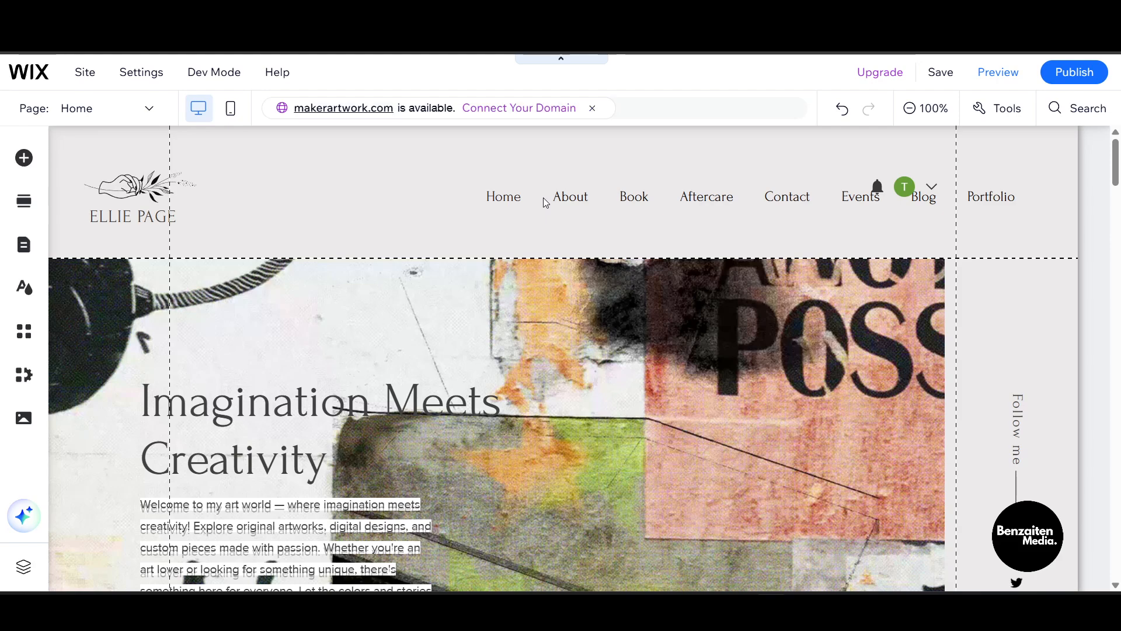
left_click(432, 218)
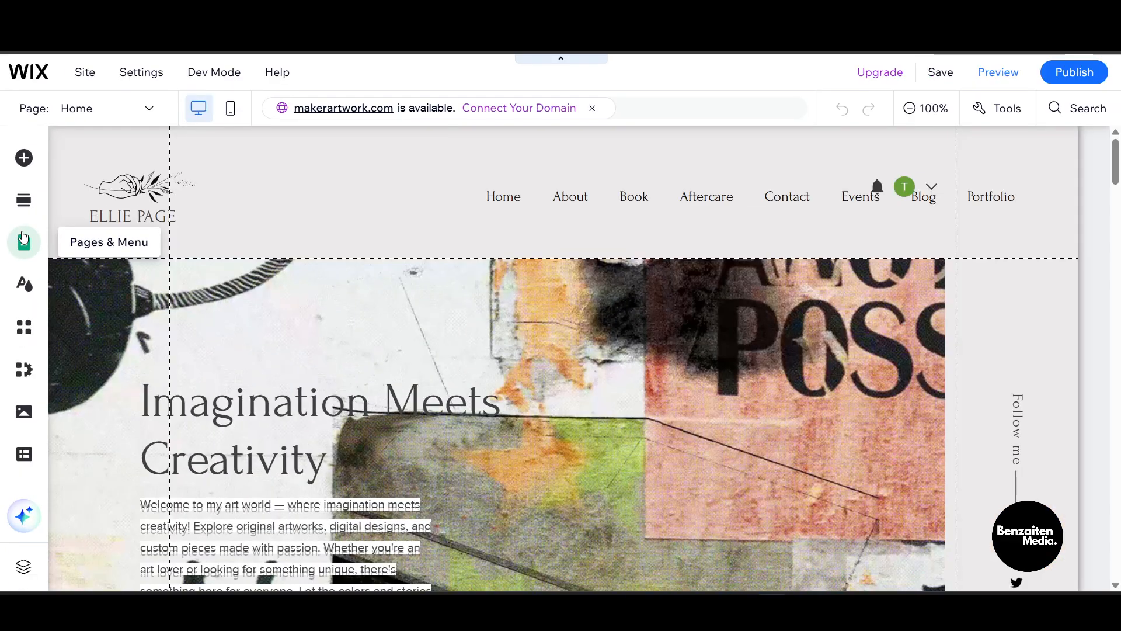
Set the Home page's layout to No header & footer in its page settings
left_click(22, 239)
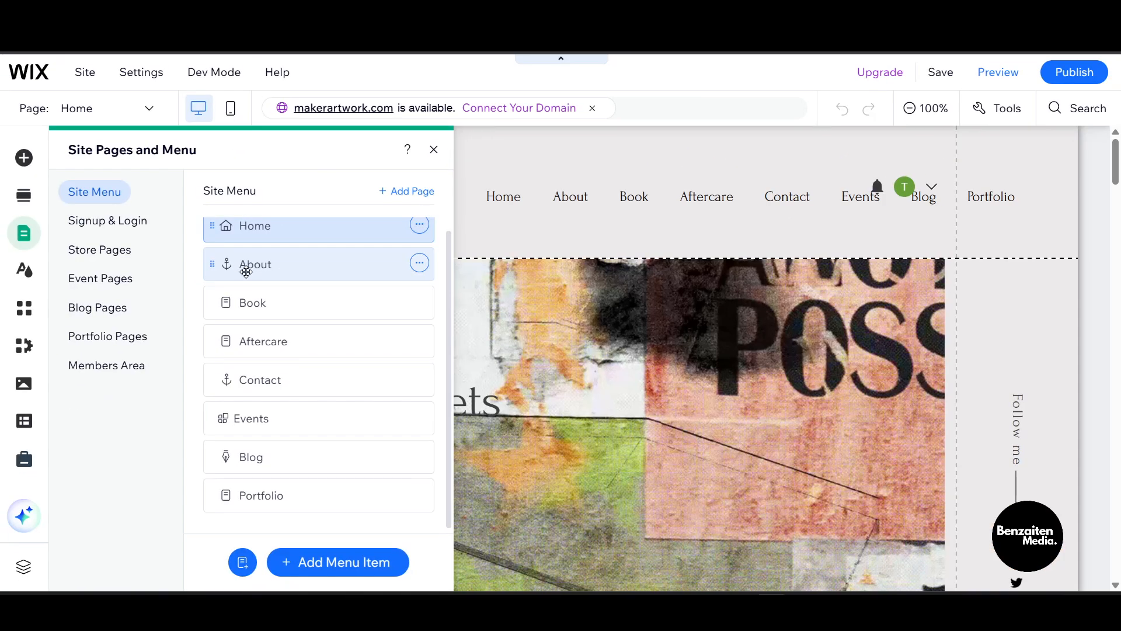
scroll(375, 251, "down", 1)
scroll(374, 248, "up", 1)
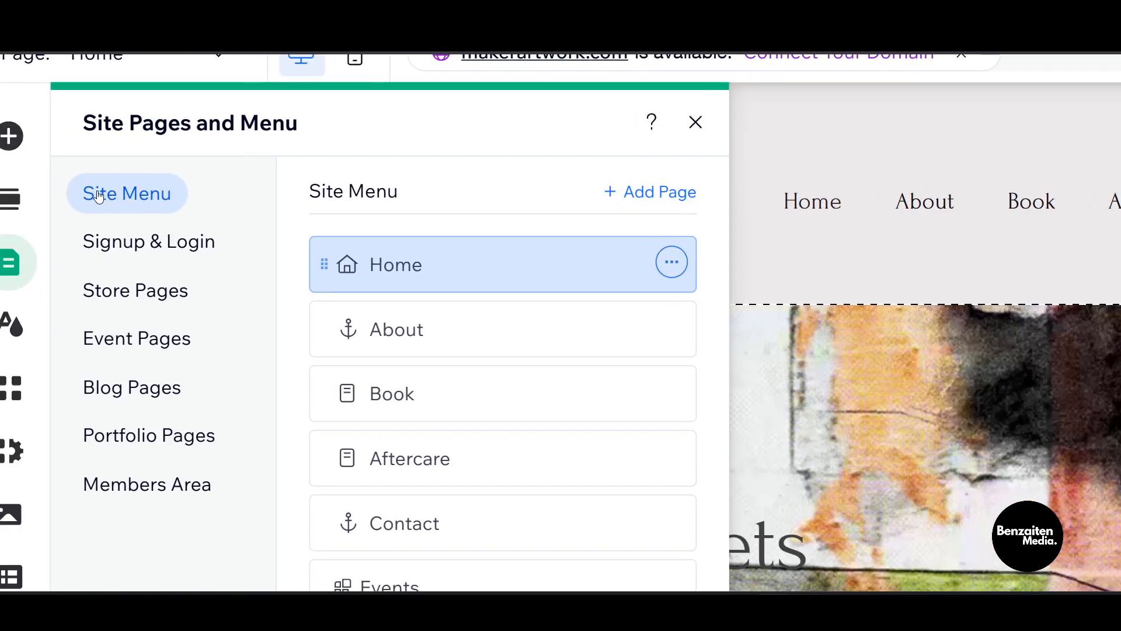
left_click(672, 261)
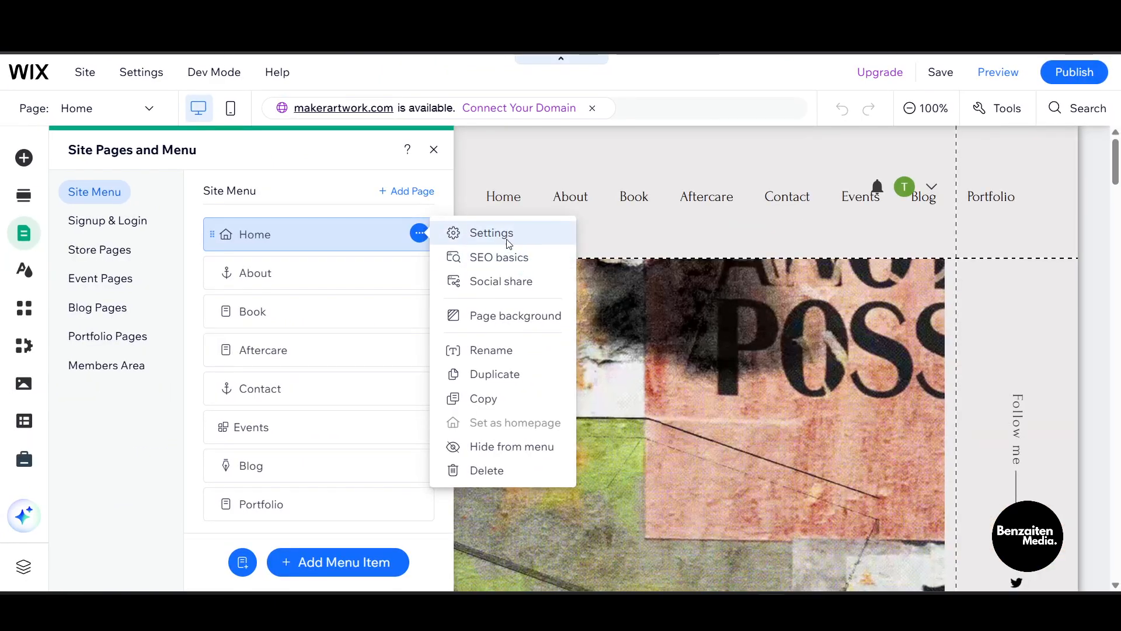
left_click(505, 238)
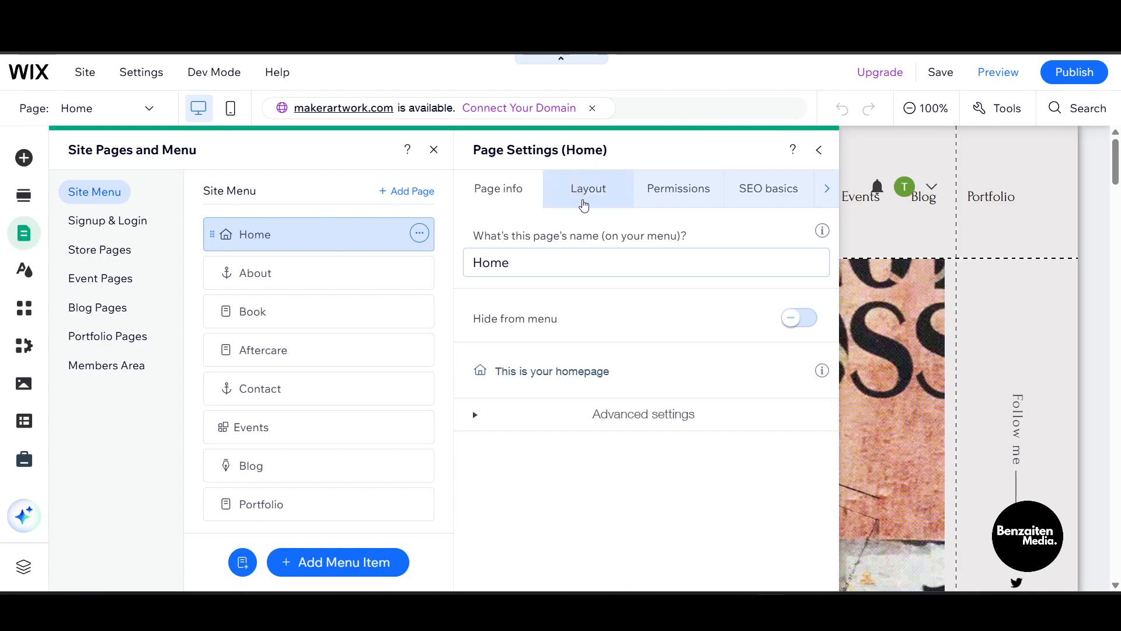
left_click(585, 205)
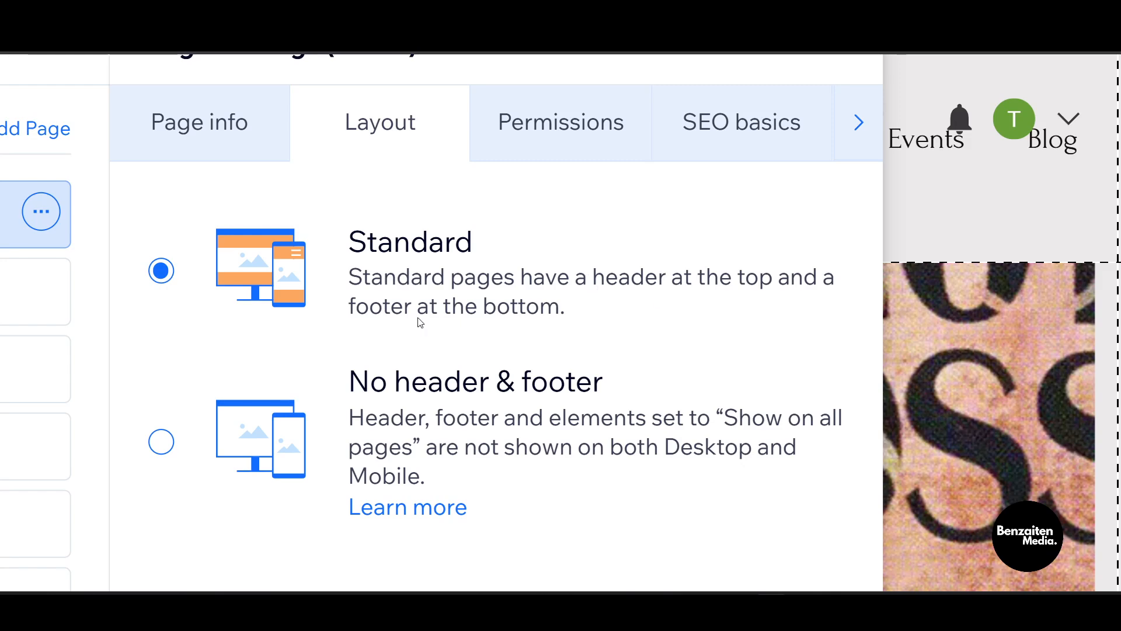
left_click(162, 444)
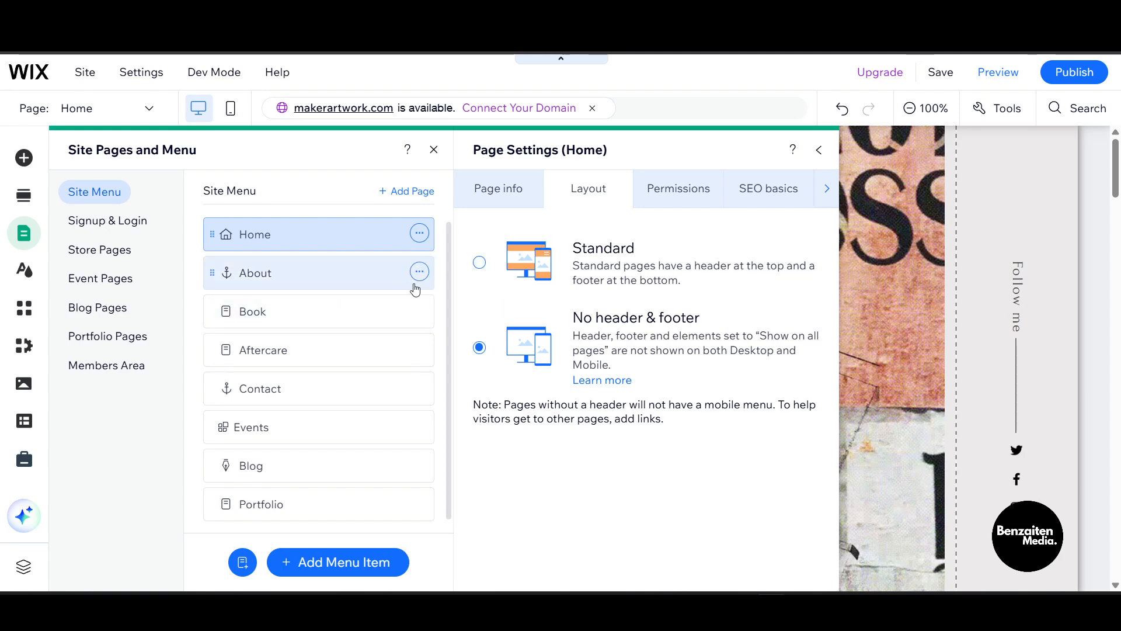
Examine the About menu item's options and the Signup & Login and Store page groups
left_click(419, 272)
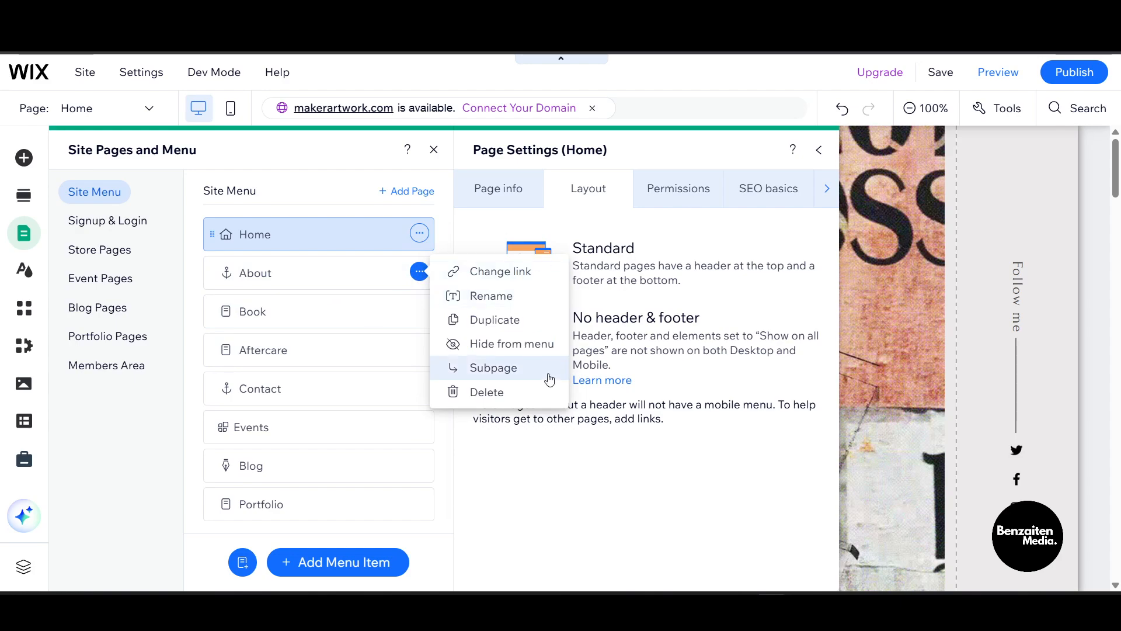
left_click(674, 421)
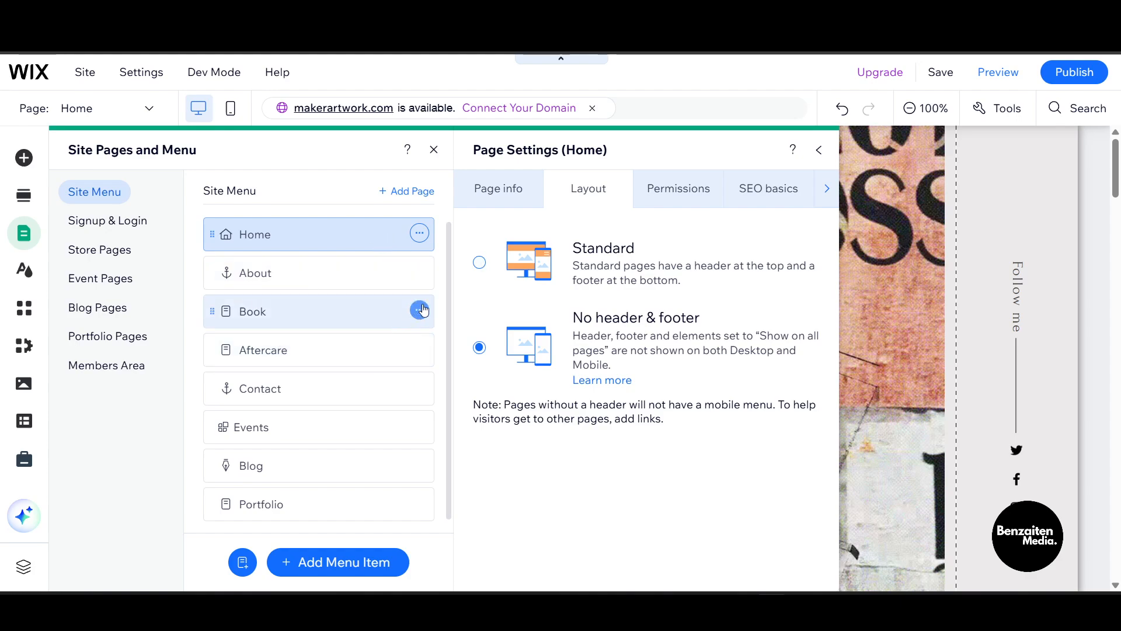
left_click(355, 272)
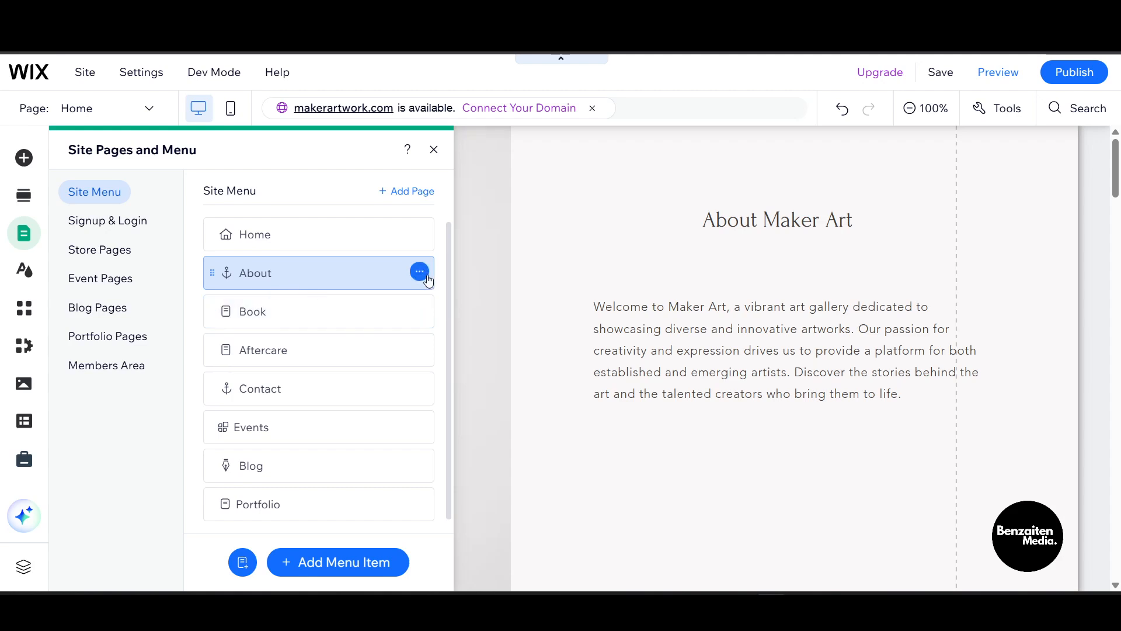
left_click(422, 274)
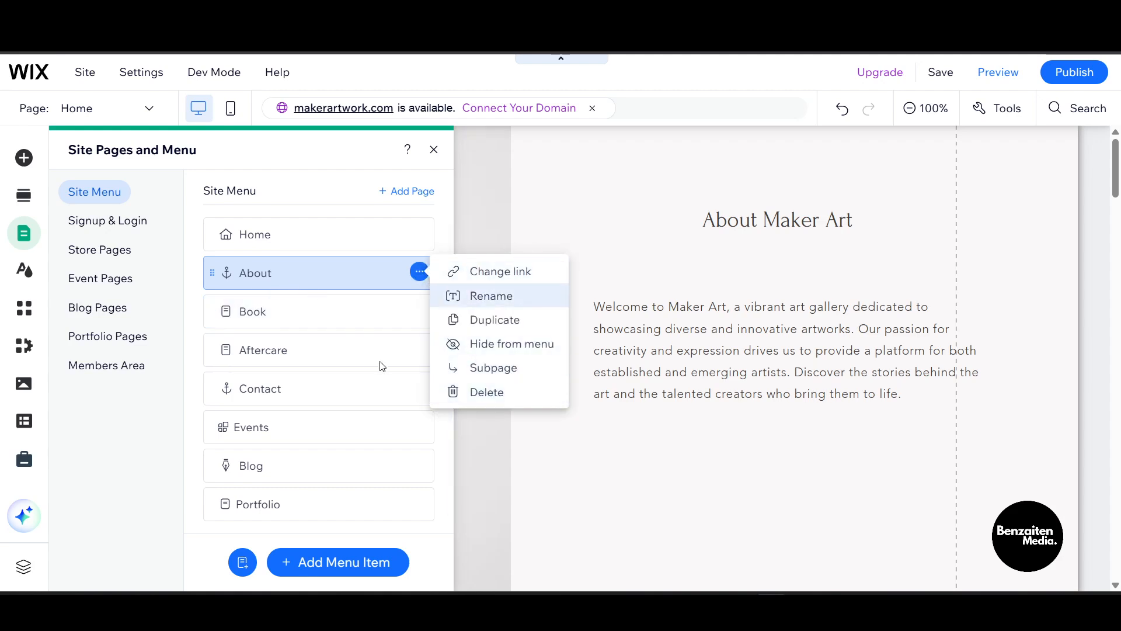
left_click(133, 227)
left_click(339, 241)
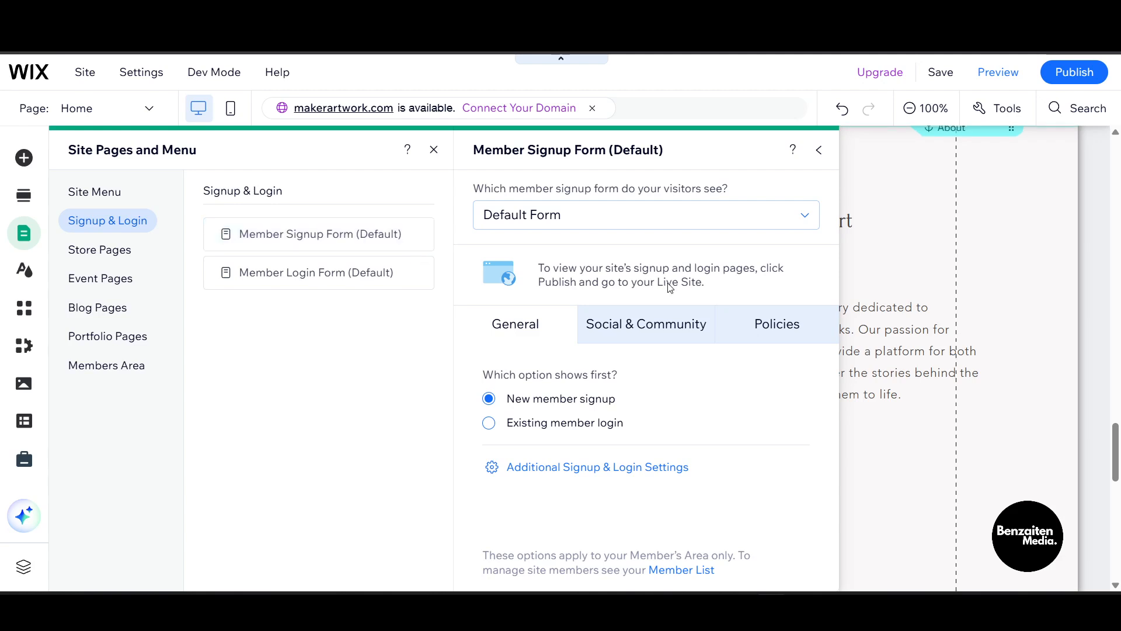
left_click(107, 251)
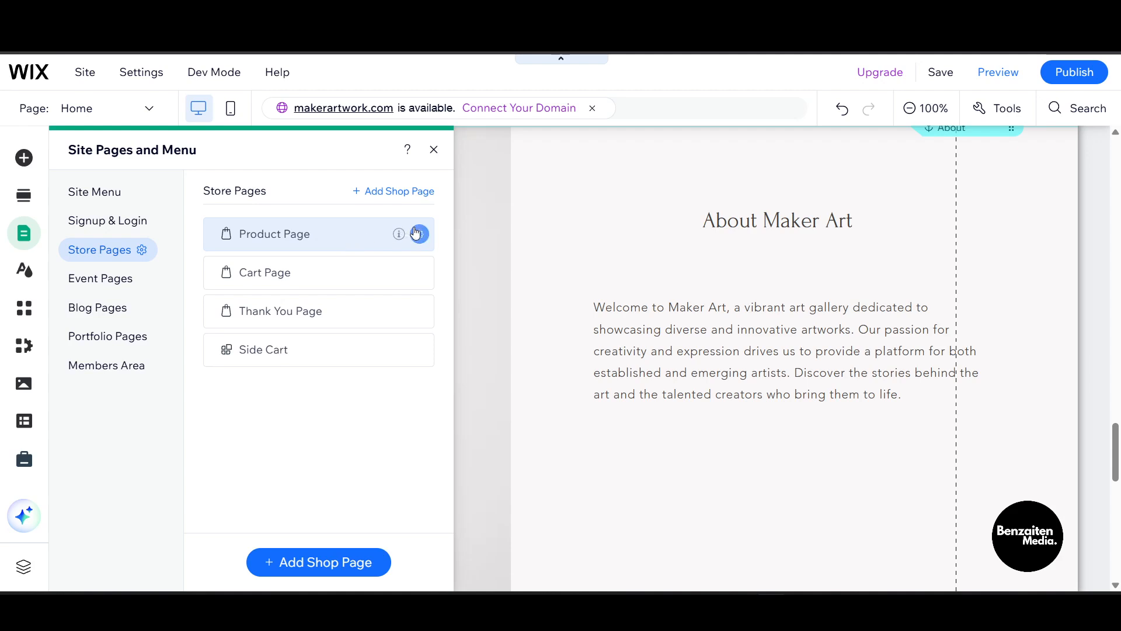
Try the No header & footer layout on the Blog page and switch it back to Standard
left_click(101, 304)
mouse_move(424, 232)
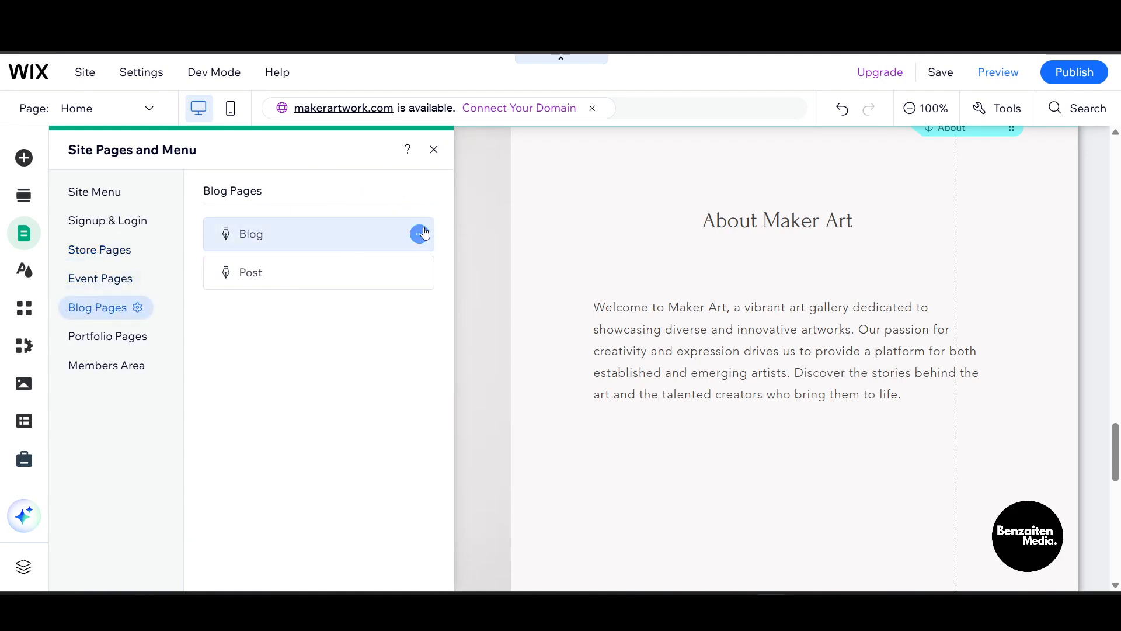
left_click(424, 233)
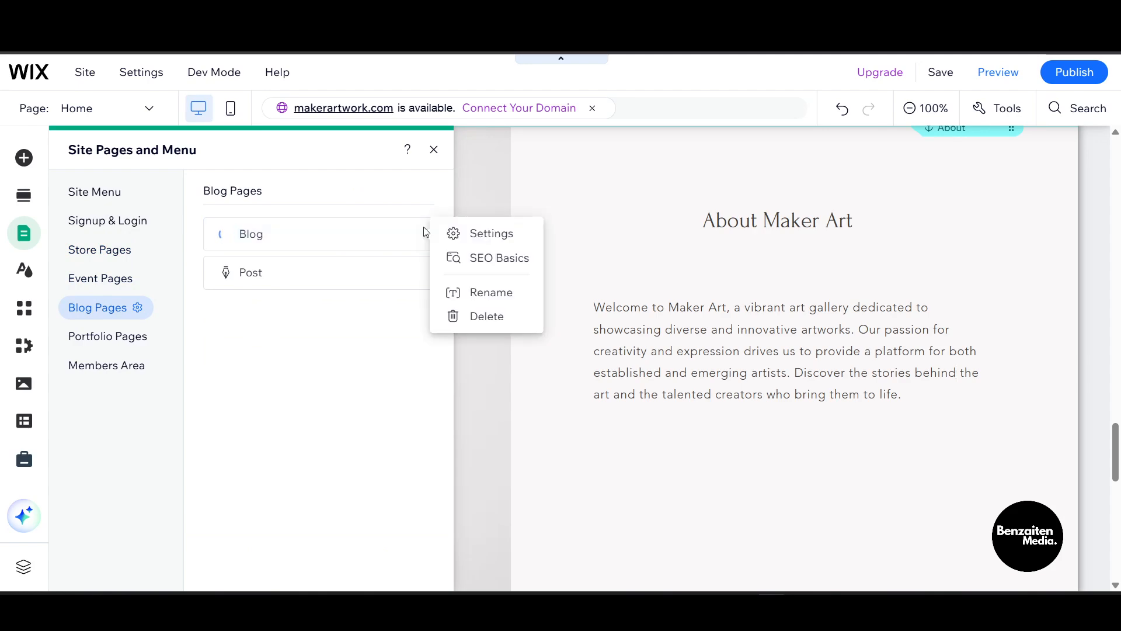
left_click(473, 241)
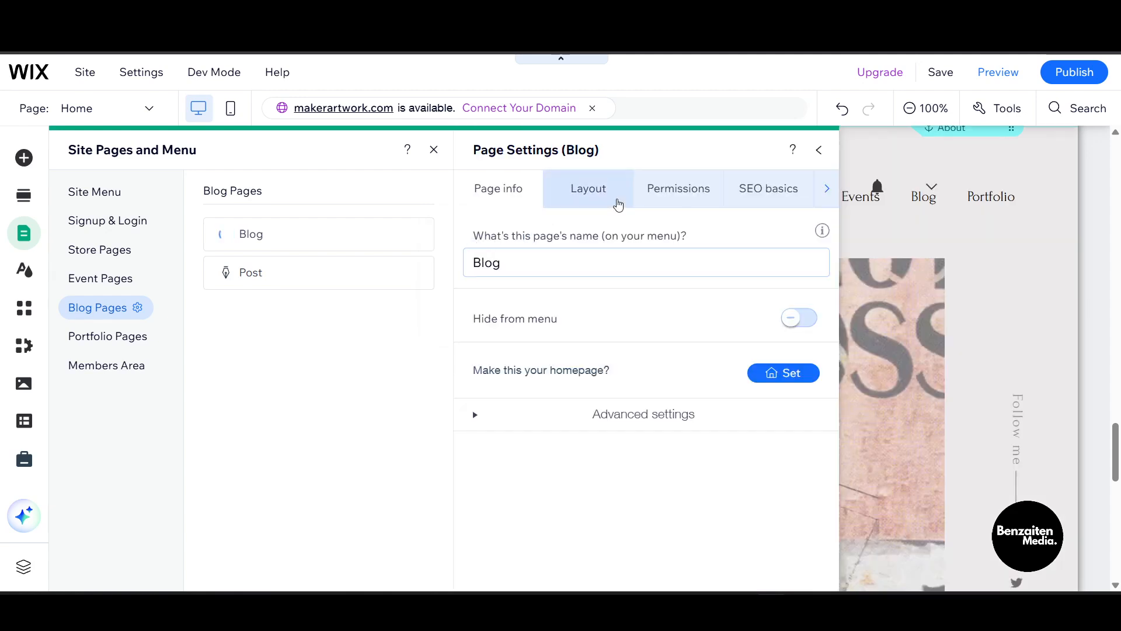
left_click(599, 178)
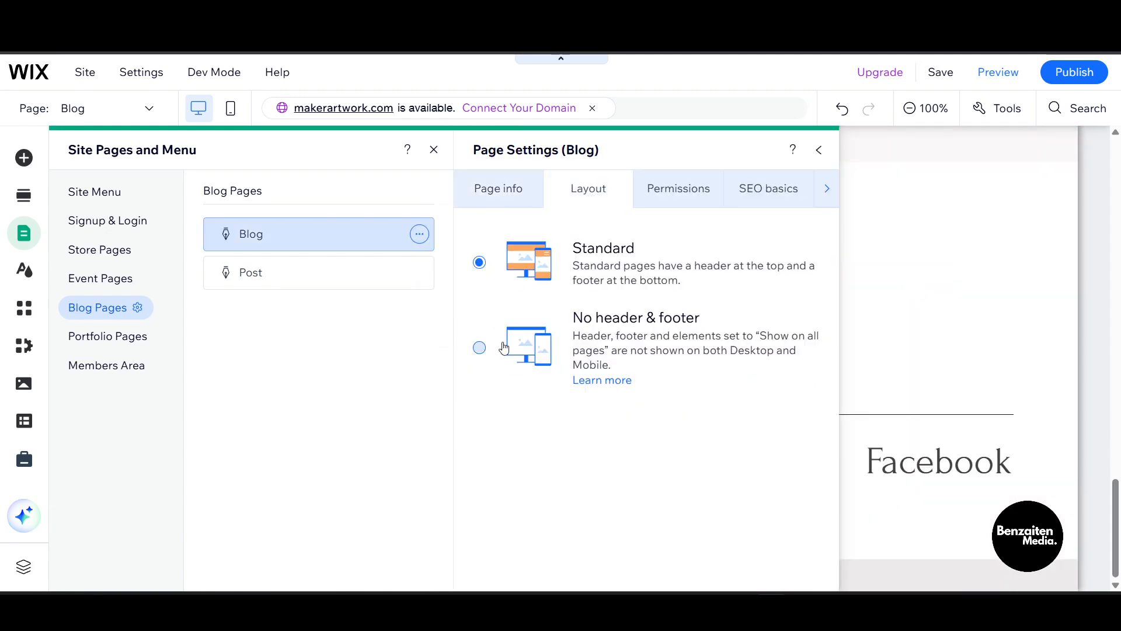
left_click(480, 350)
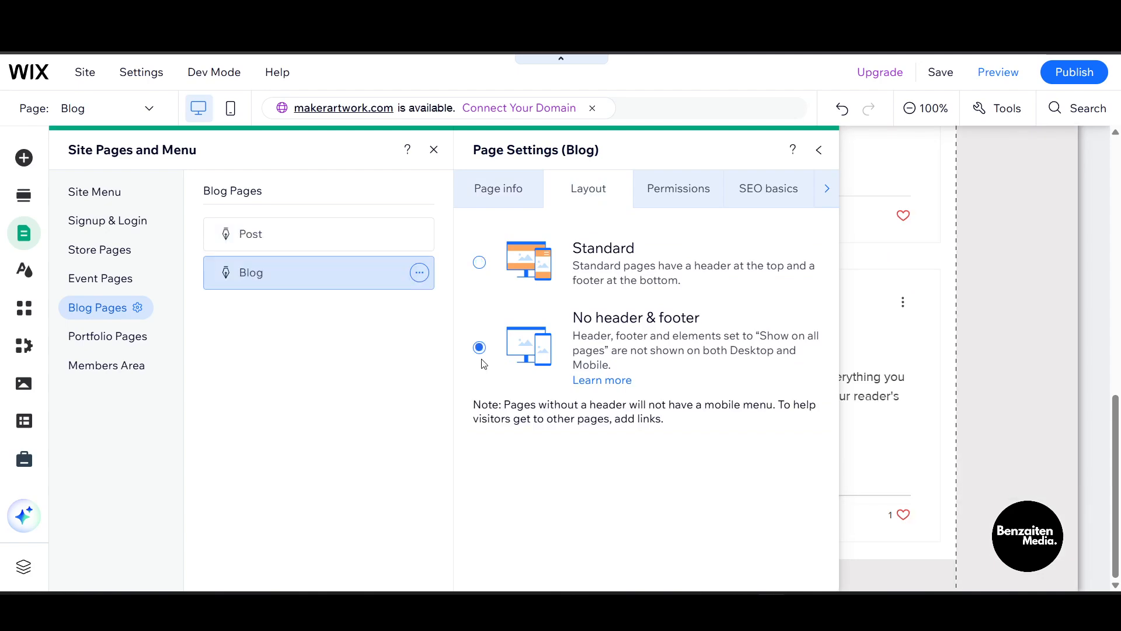
left_click(488, 272)
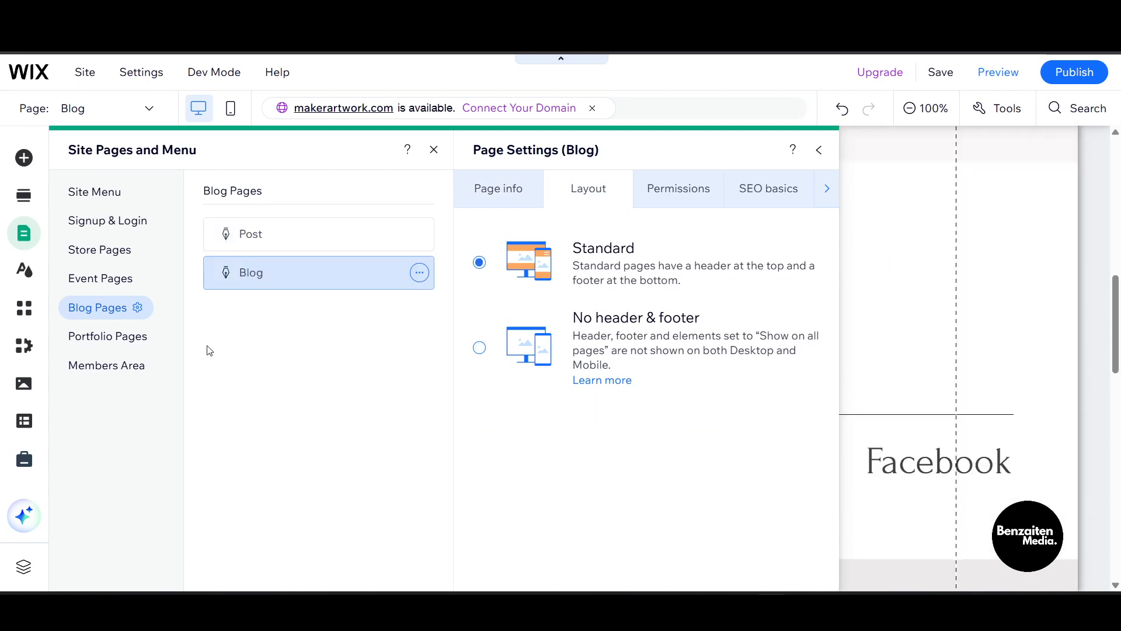
Set the Home page's layout to Standard and close the site pages and page settings
left_click(120, 203)
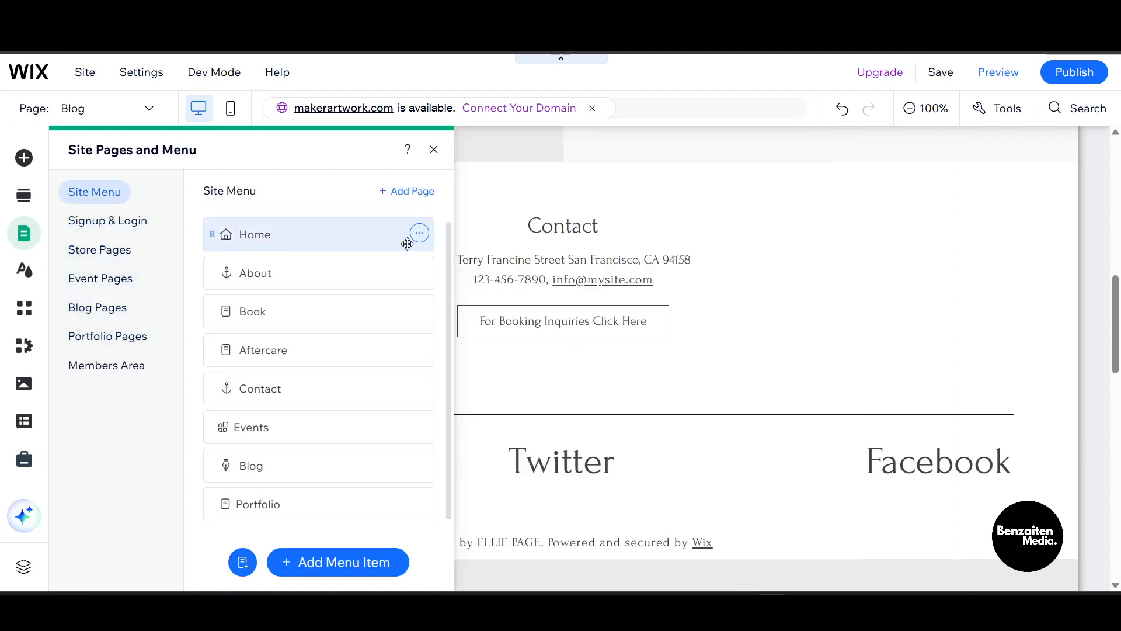
left_click(419, 235)
left_click(497, 232)
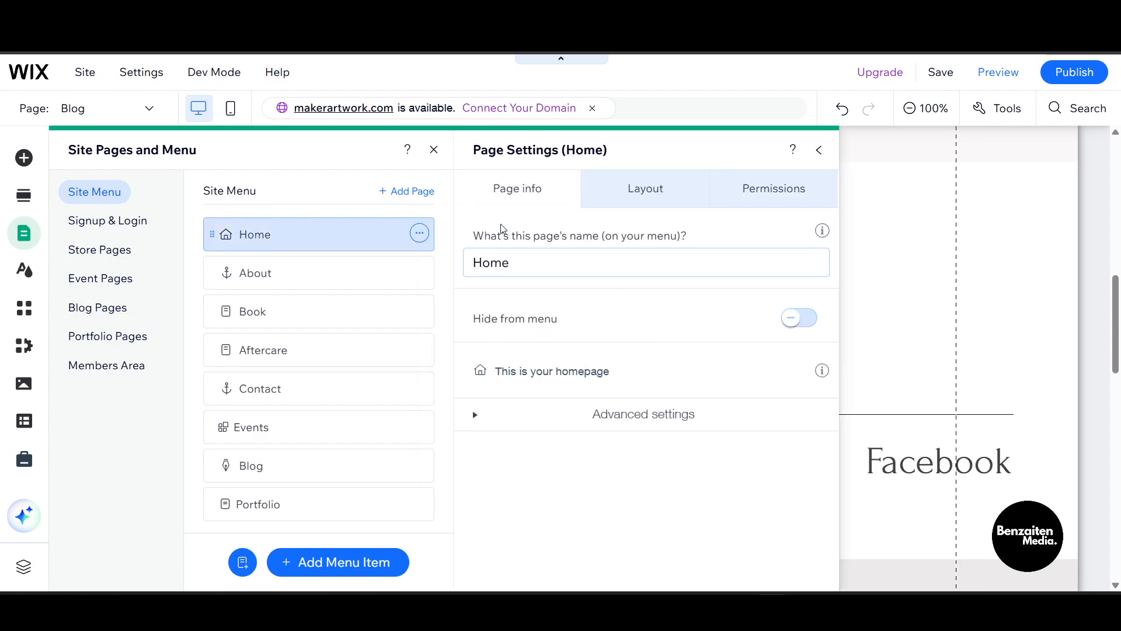
left_click(592, 194)
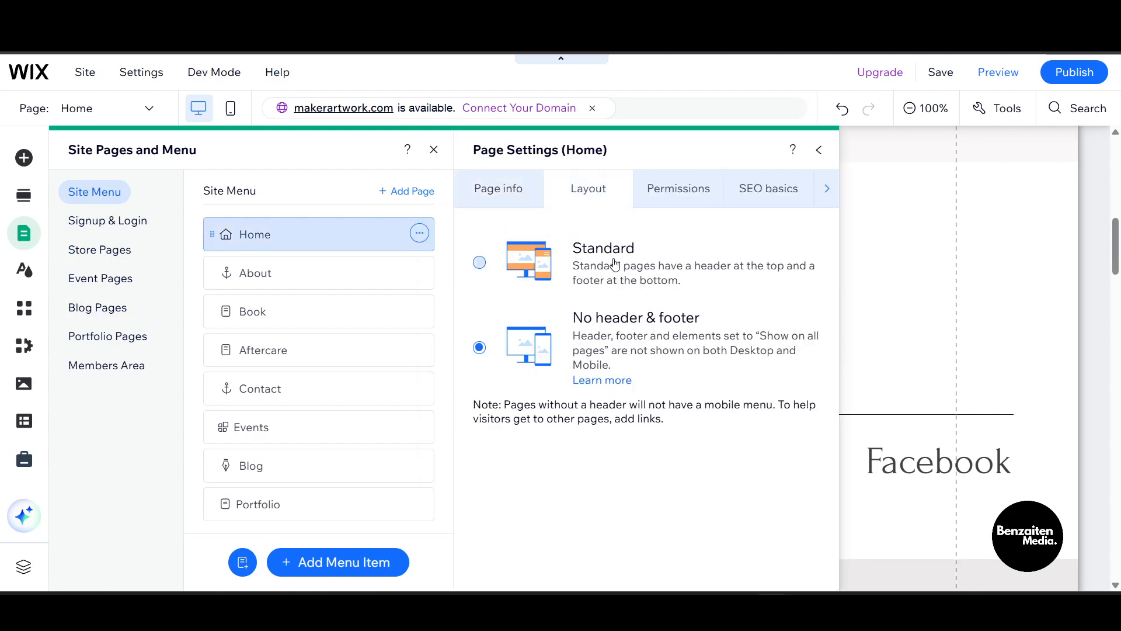
left_click(820, 153)
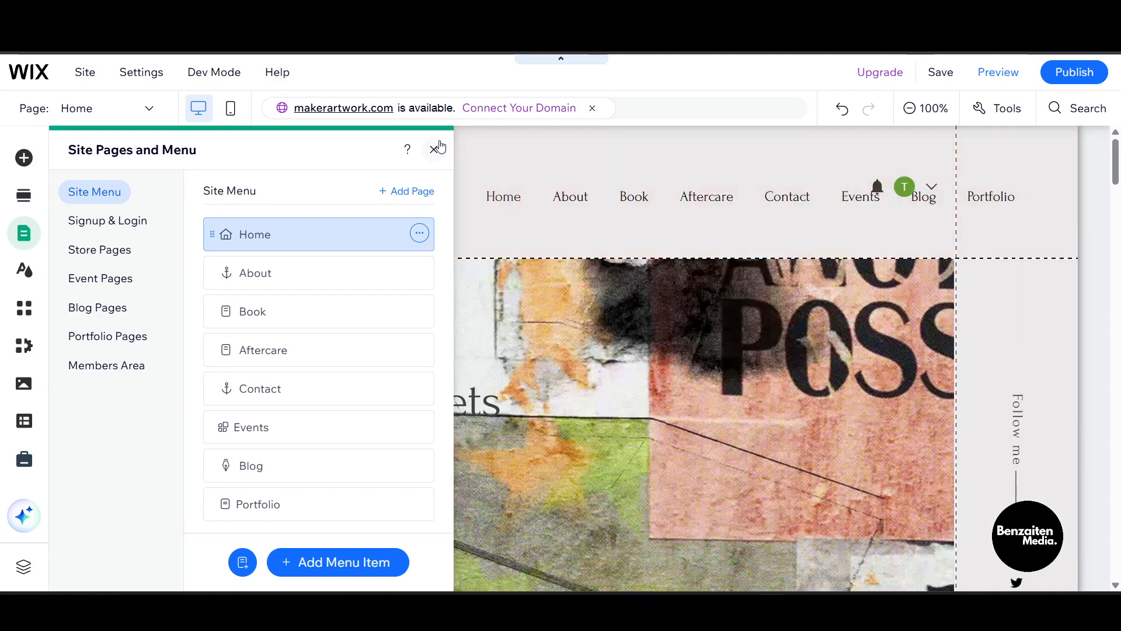
left_click(435, 149)
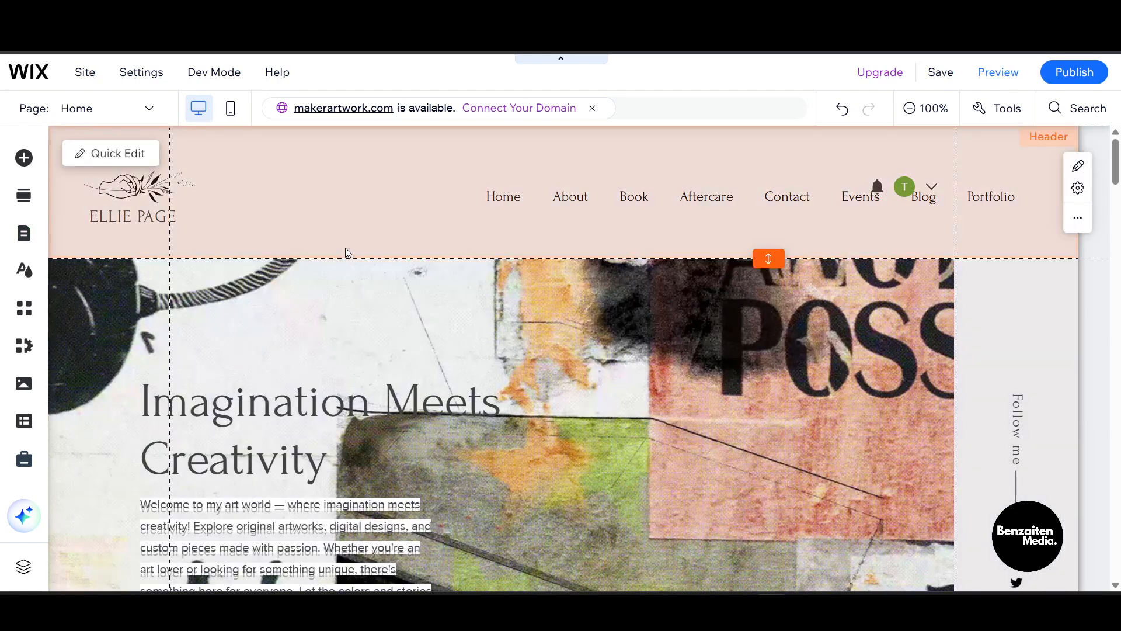
Delete the column strip that holds the navigation menu from the Home page's header
left_click(345, 249)
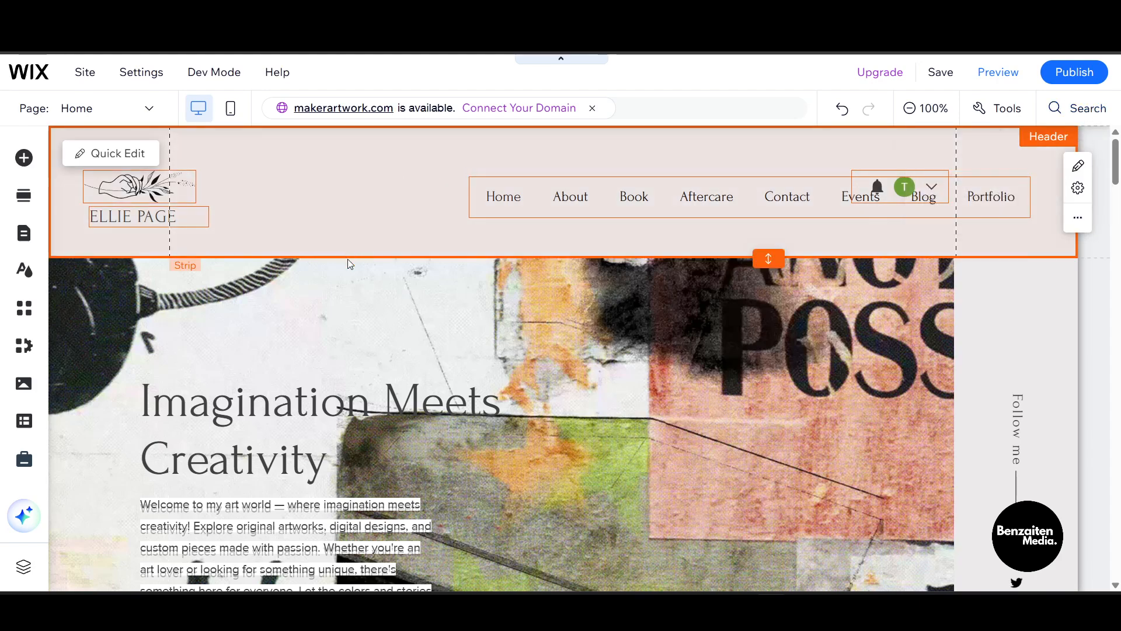
right_click(359, 245)
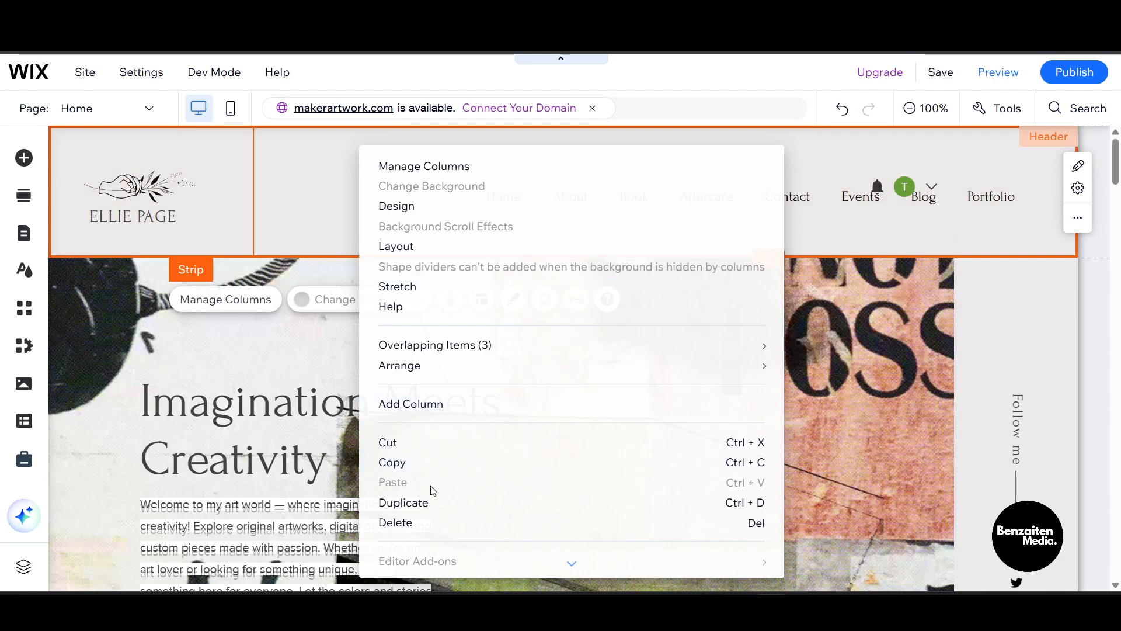
left_click(413, 523)
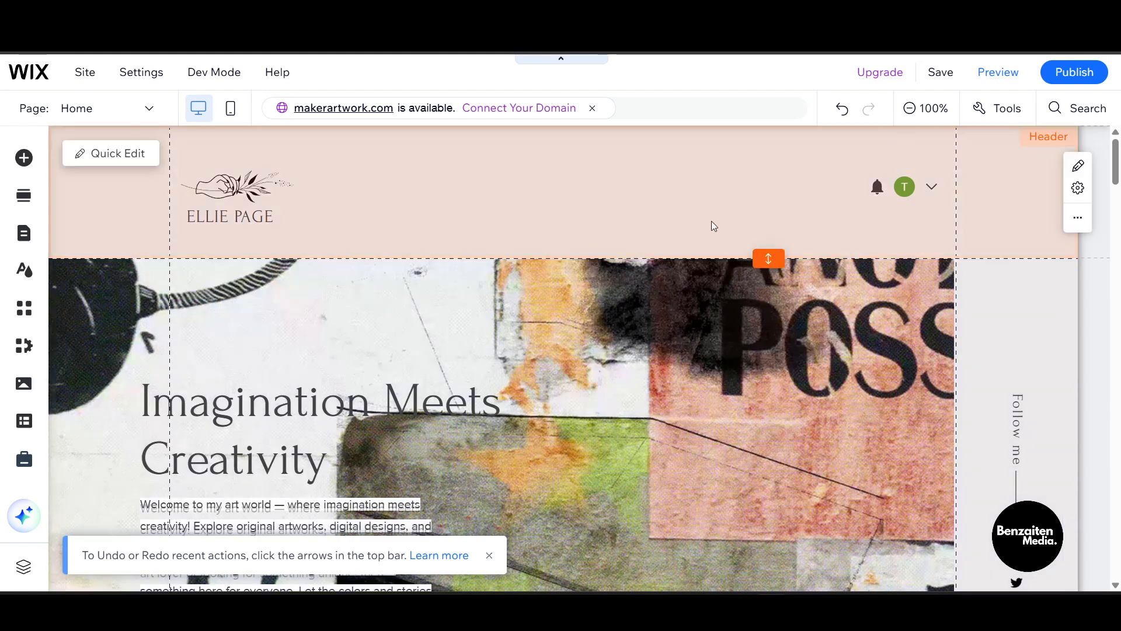
Try to delete the remaining full-width strips behind the logo in the Home page's header
right_click(595, 248)
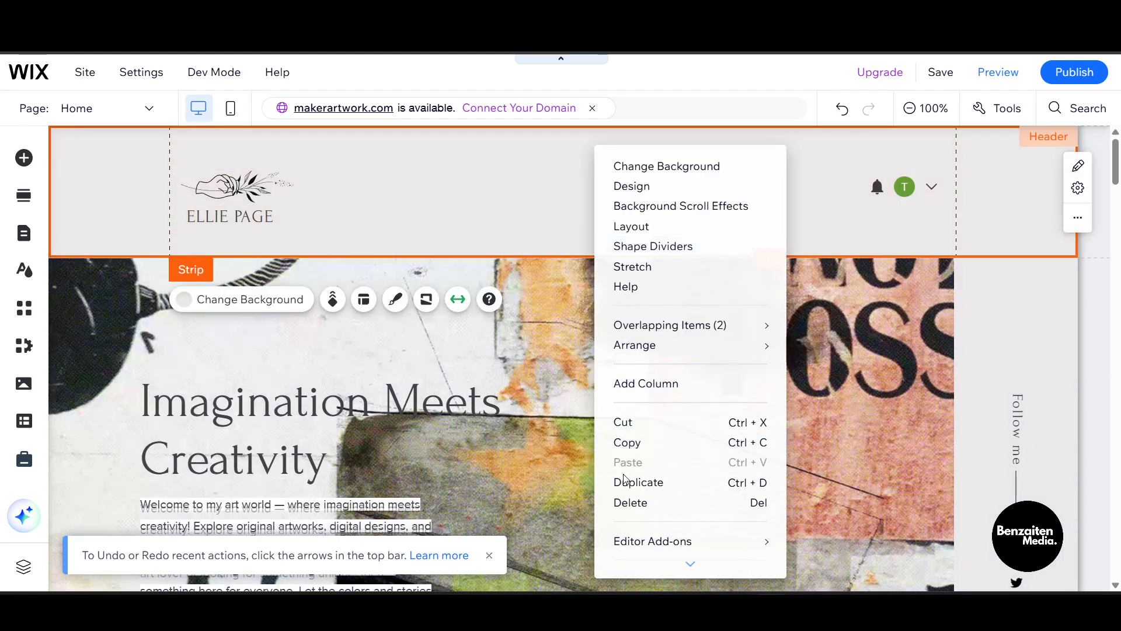
left_click(627, 501)
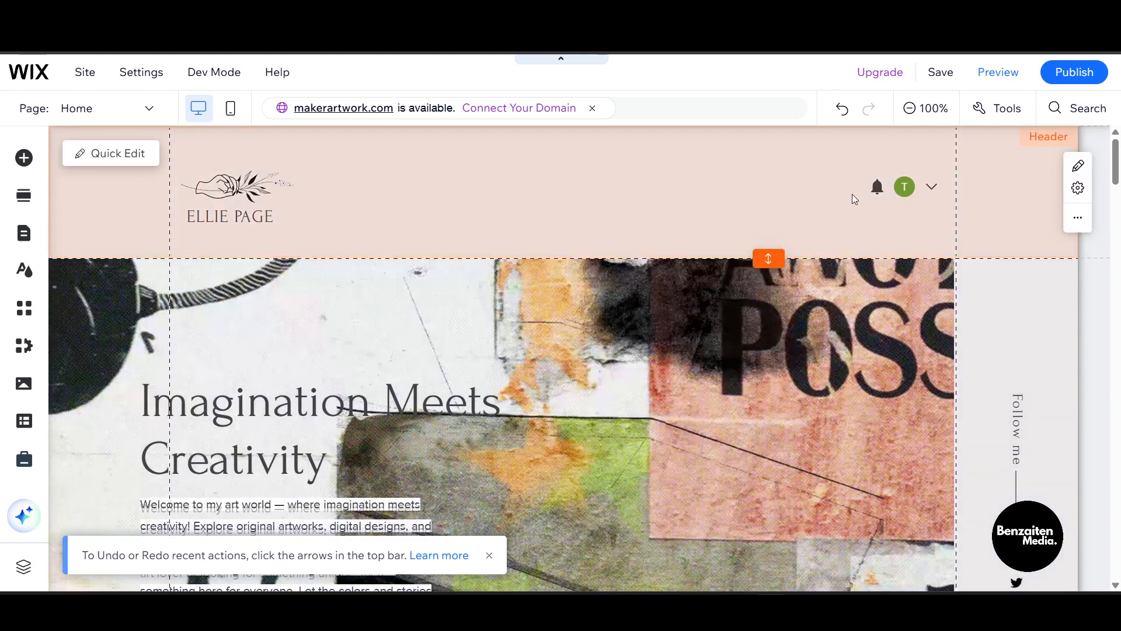
left_click(430, 226)
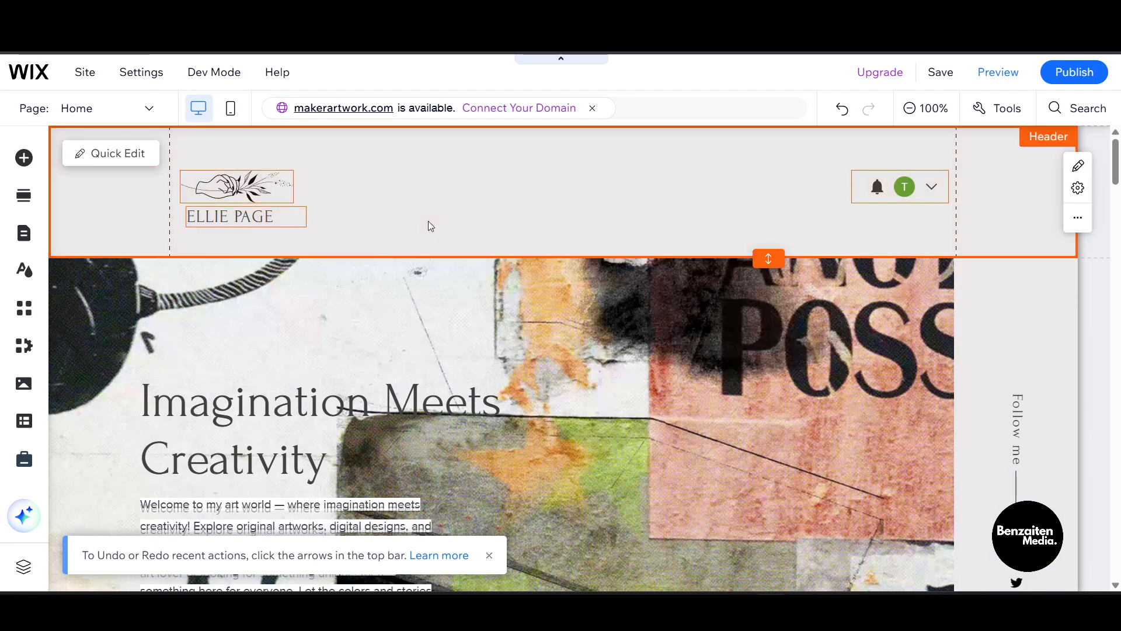
right_click(431, 226)
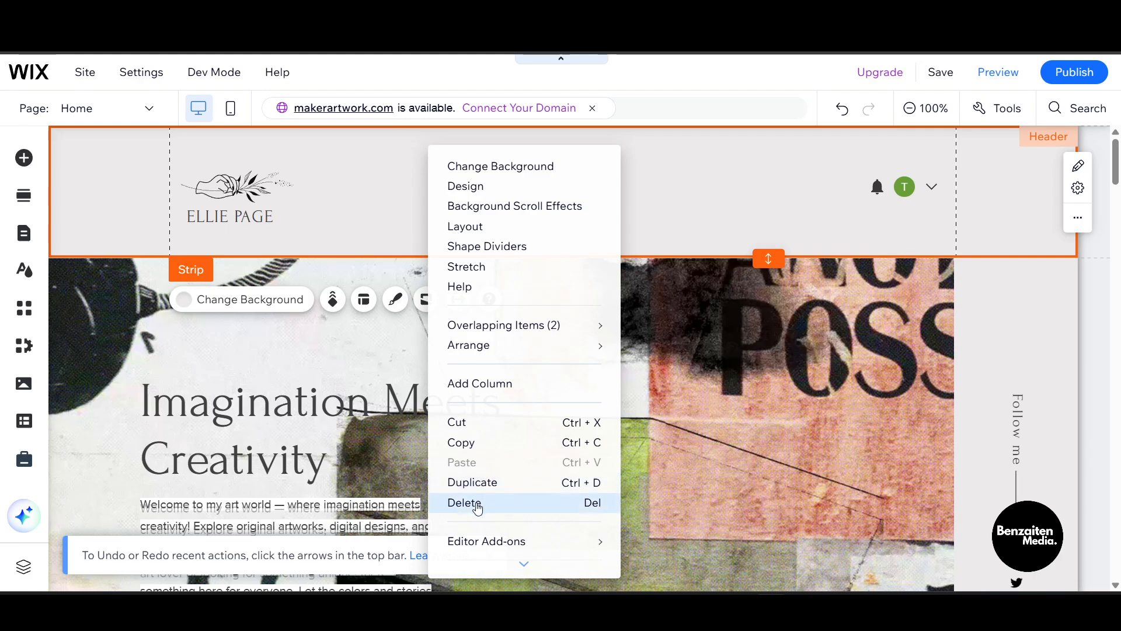
left_click(477, 505)
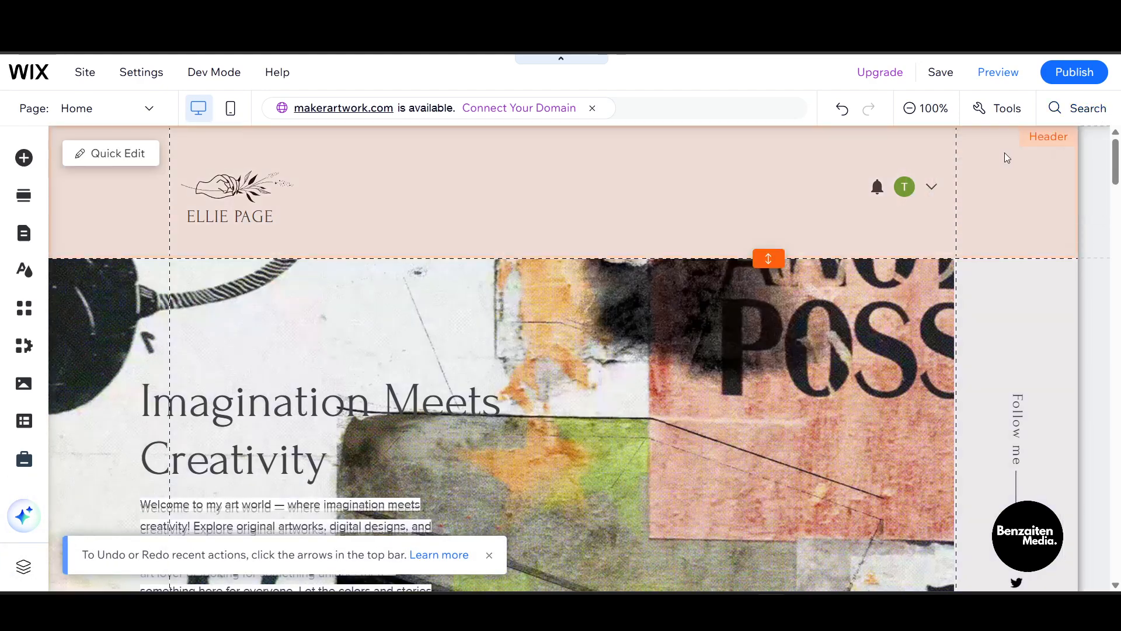
Examine the header's scroll settings and its additional options, including Hide Header and Footer
left_click(1045, 145)
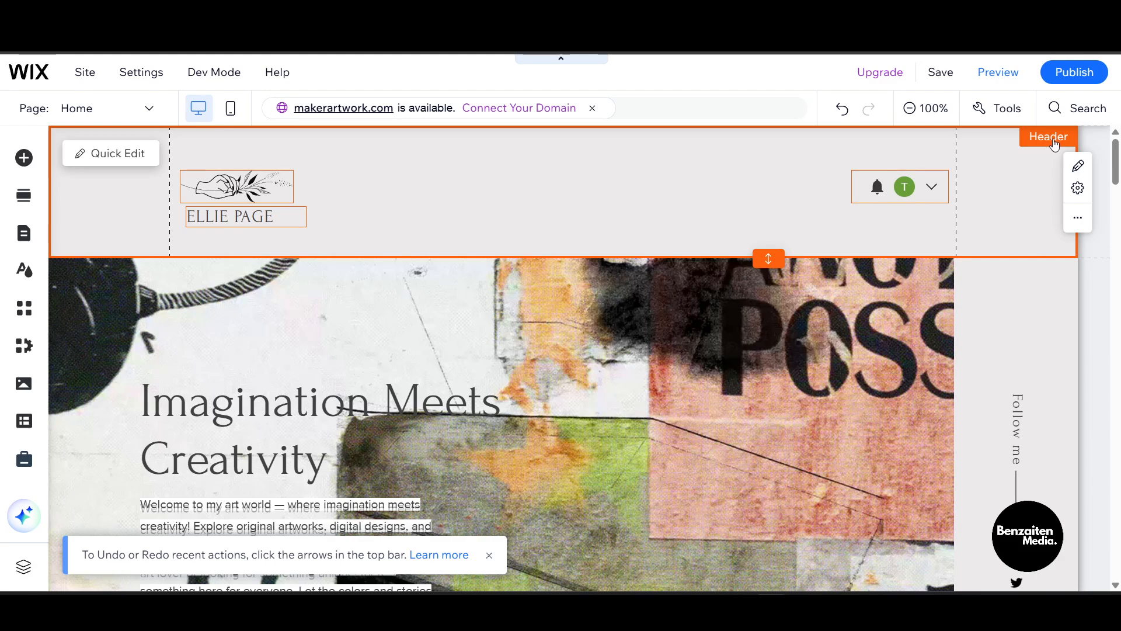
left_click(1078, 189)
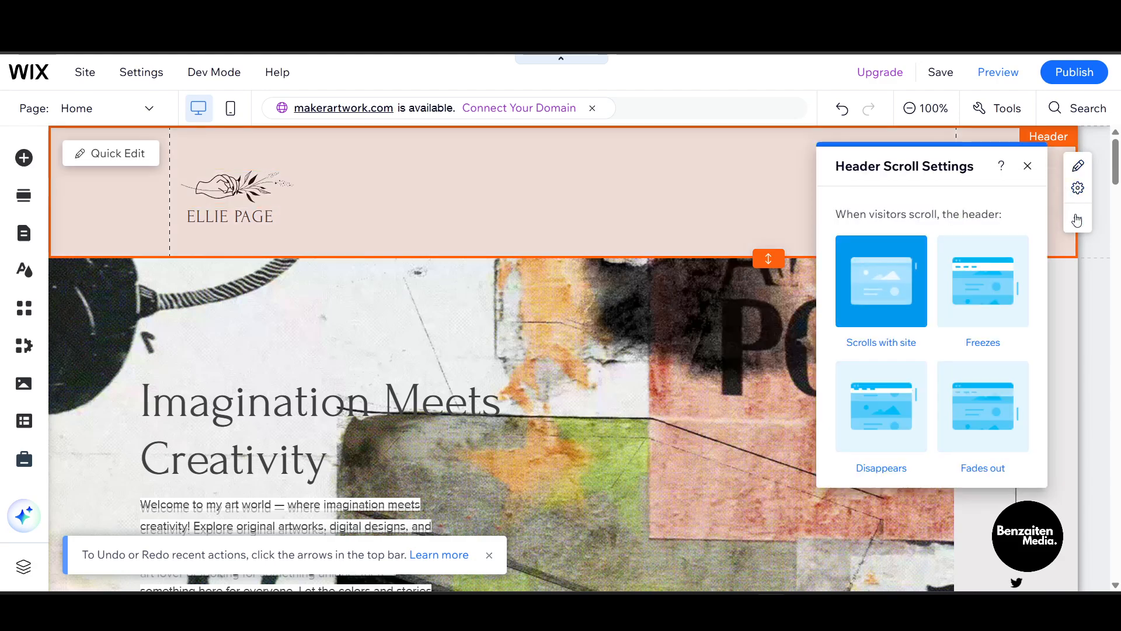
left_click(1077, 218)
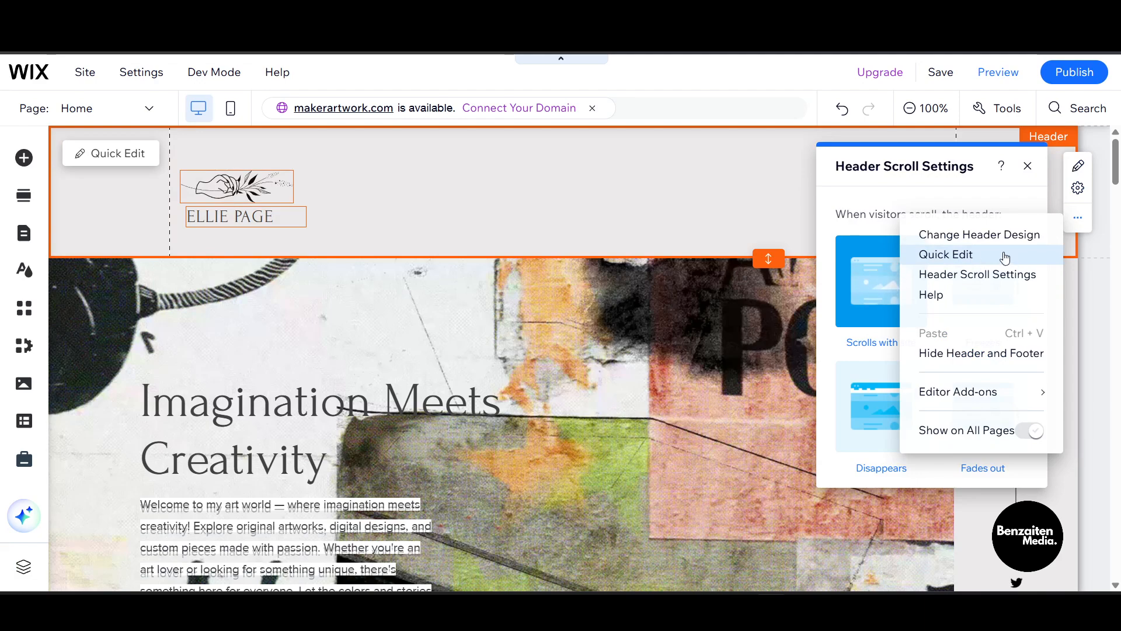
scroll(510, 223, "down", 2)
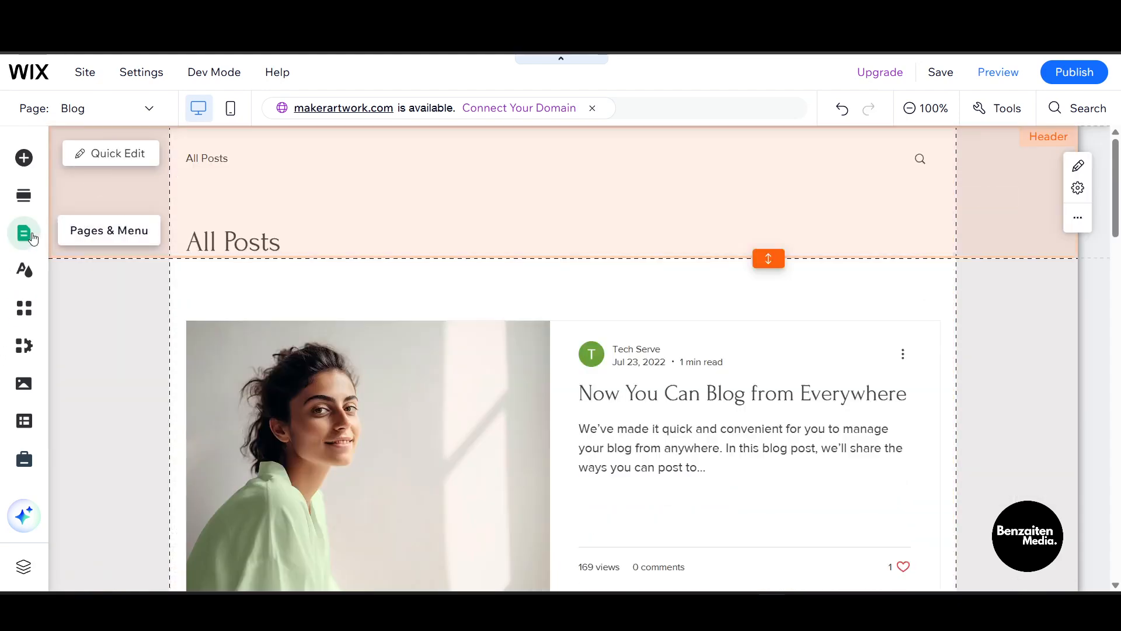
Set the Home page's layout to No header & footer and close its page settings
left_click(25, 233)
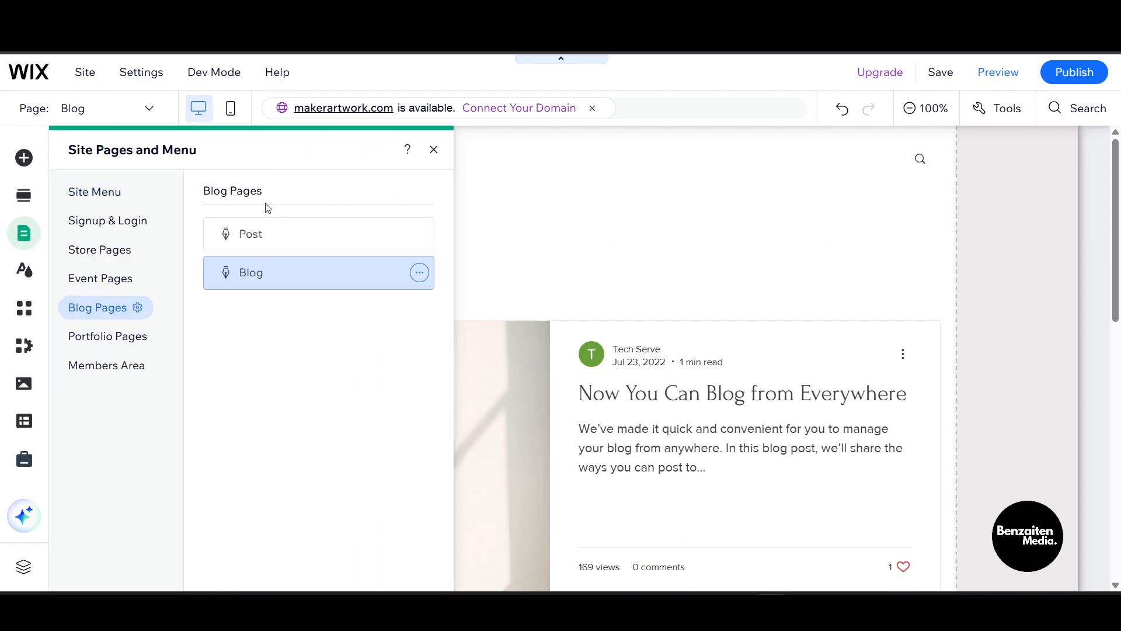
left_click(80, 194)
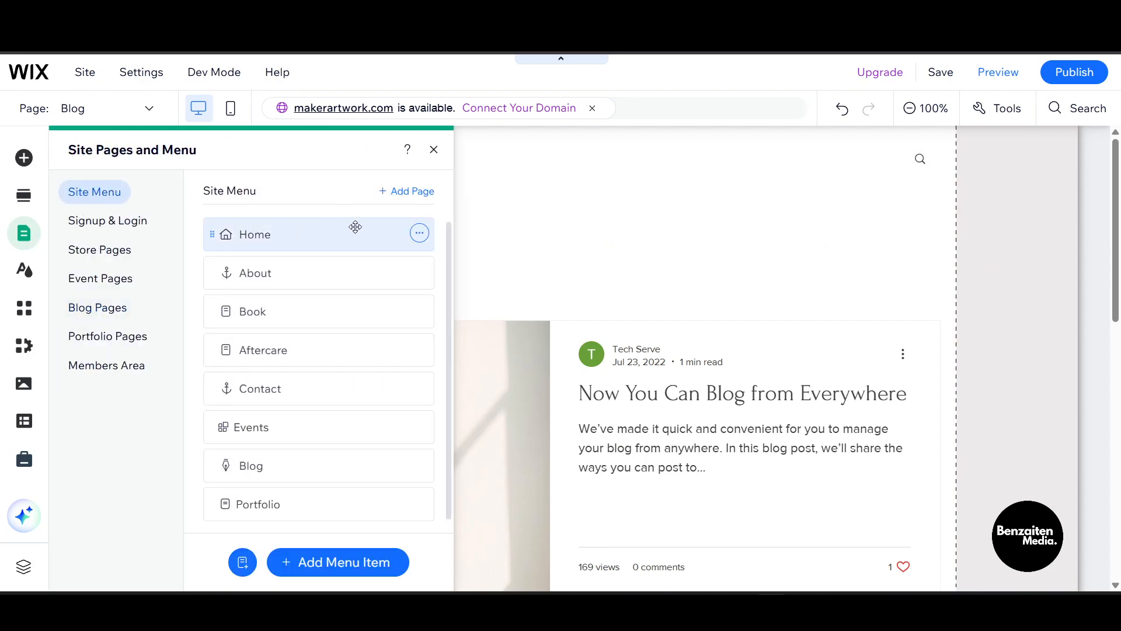
left_click(418, 233)
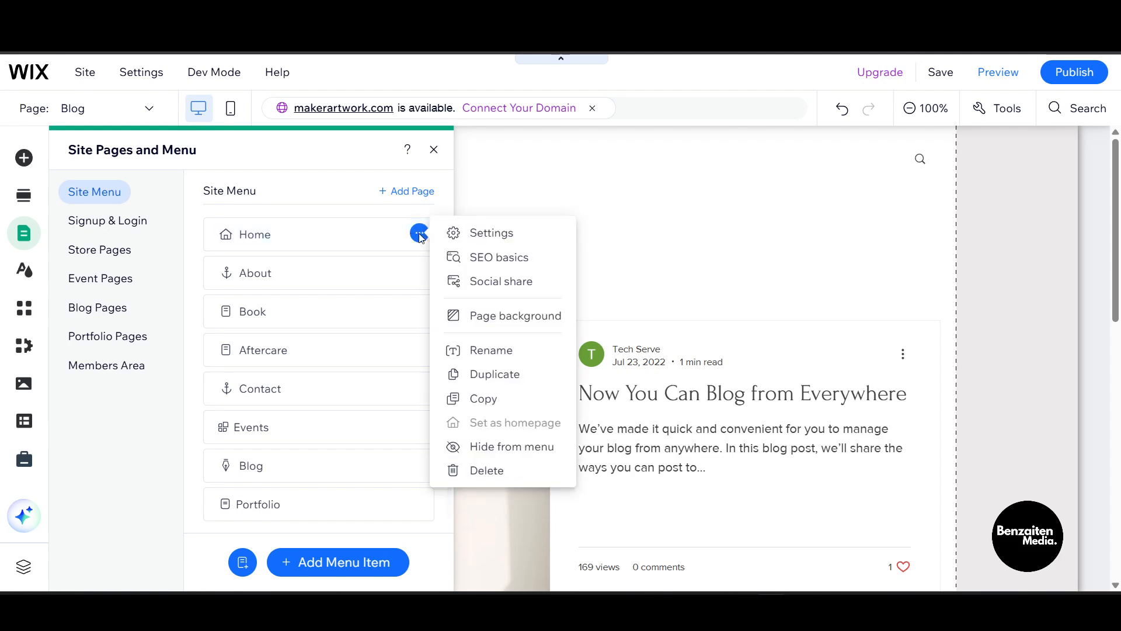
left_click(449, 231)
left_click(590, 196)
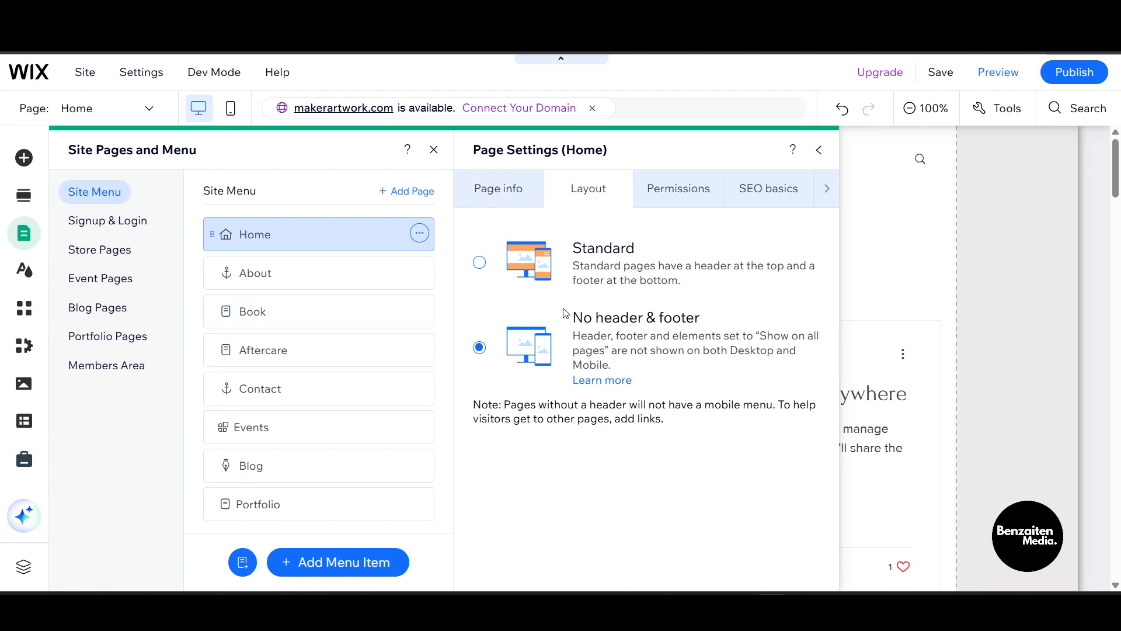
left_click(819, 151)
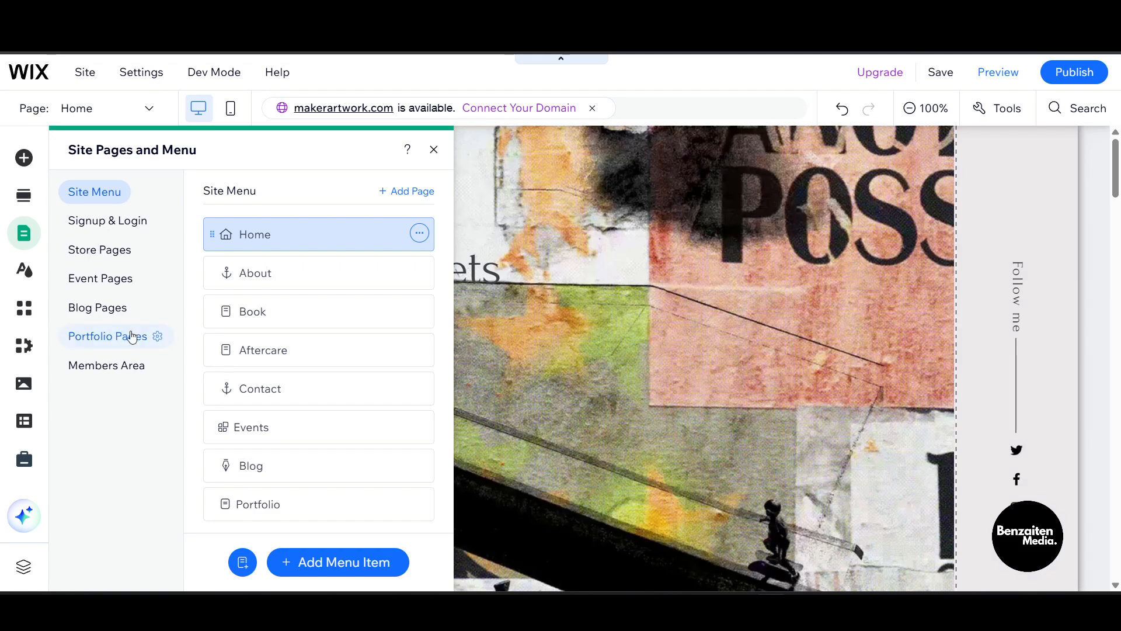
Check the layout option selected in the Home page's settings and close them
left_click(418, 234)
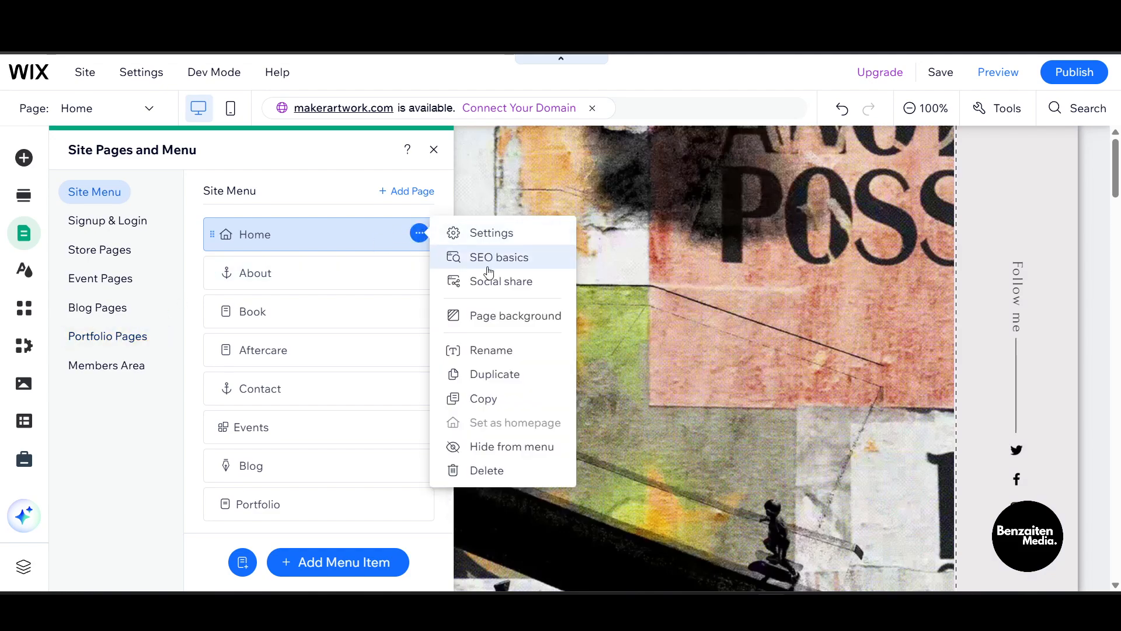
left_click(470, 234)
left_click(613, 203)
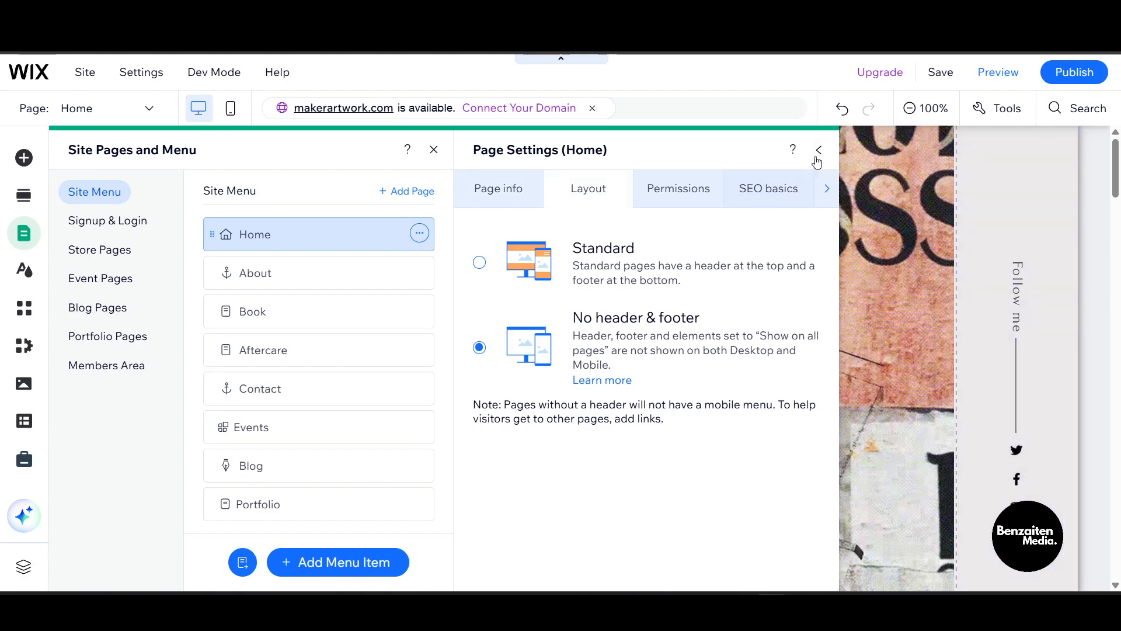
left_click(818, 152)
Save the site without publishing it and preview the Home page to check its header area
left_click(947, 72)
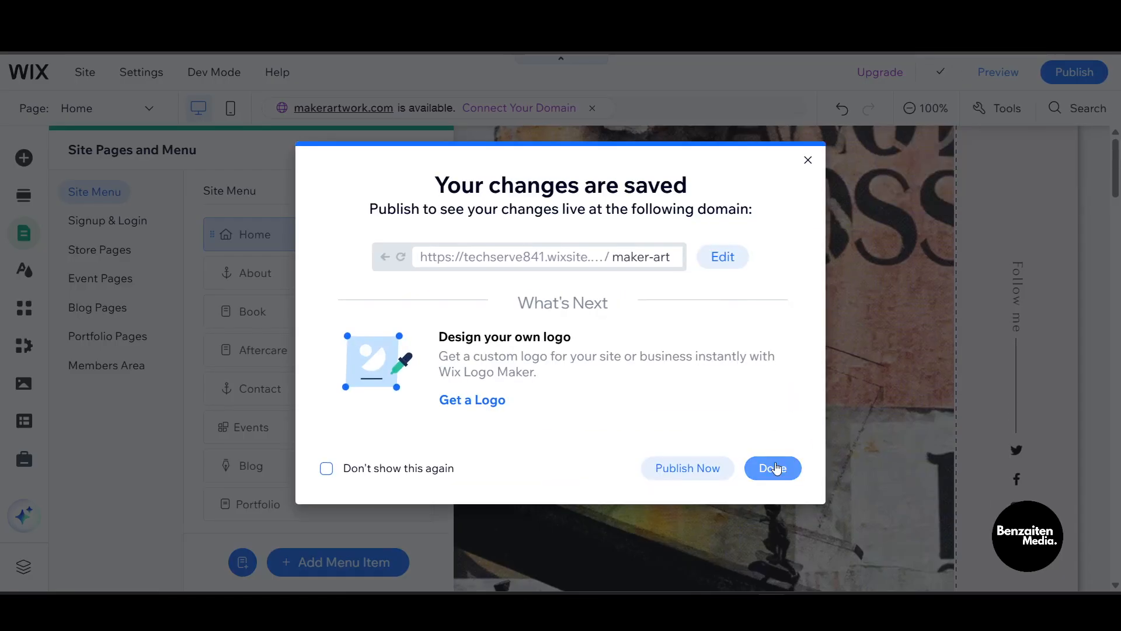
left_click(776, 467)
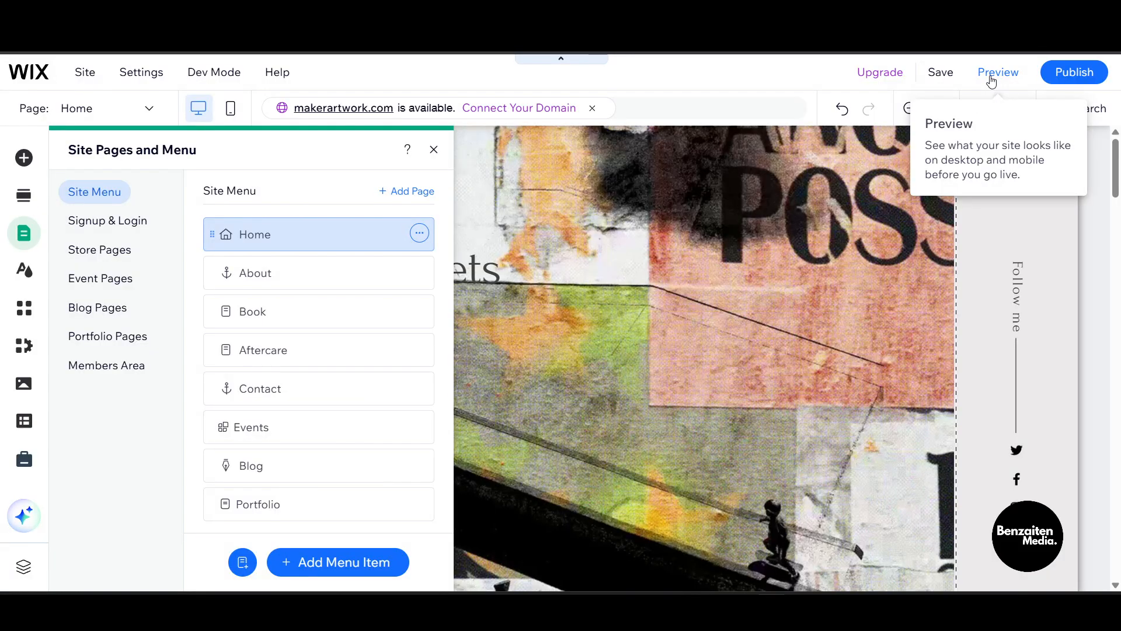
left_click(991, 76)
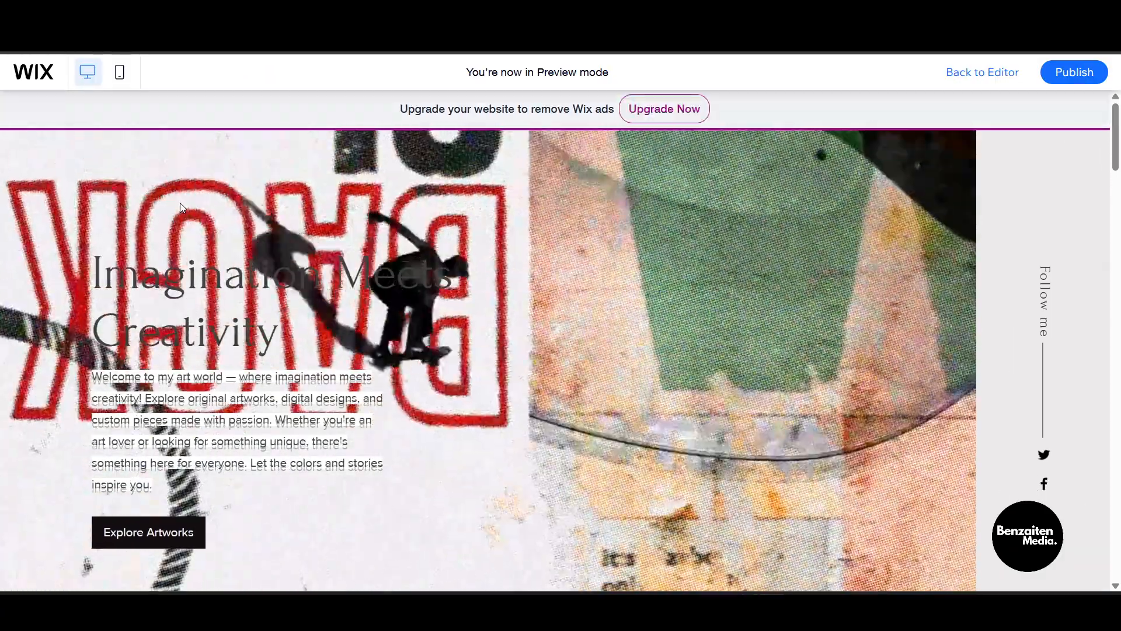
scroll(181, 204, "down", 5)
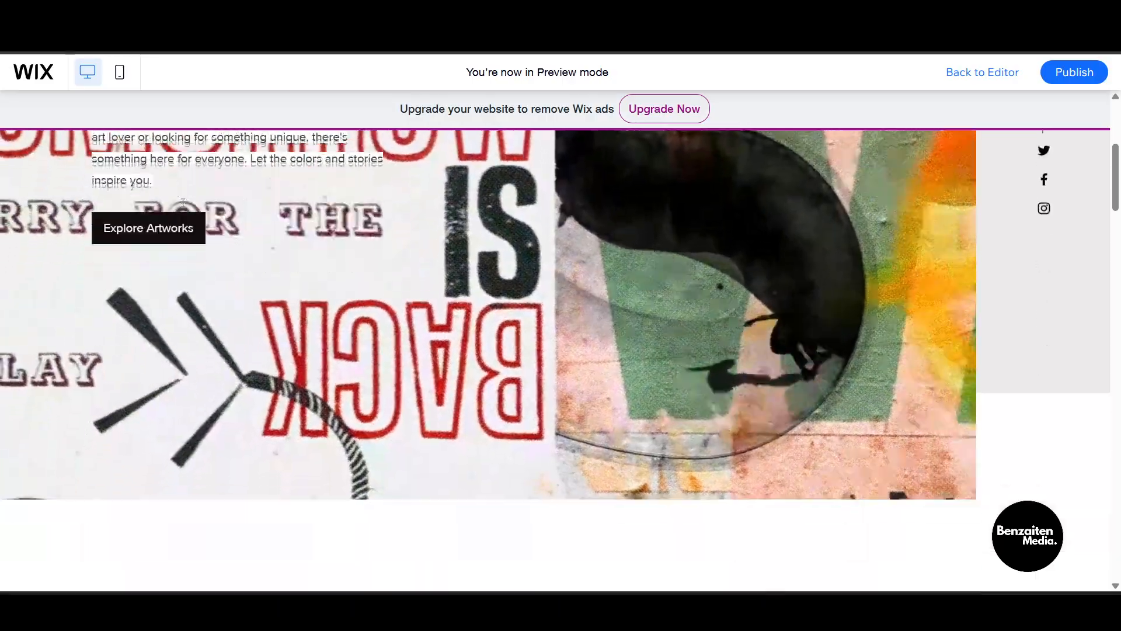
scroll(183, 202, "down", 10)
scroll(182, 204, "up", 5)
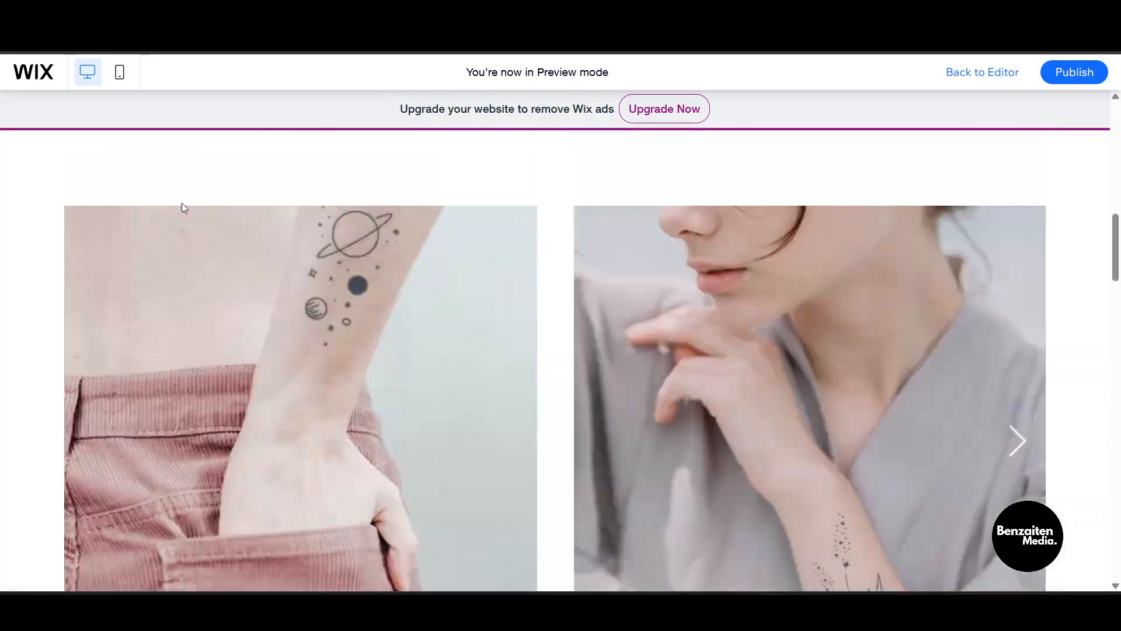
scroll(183, 207, "up", 10)
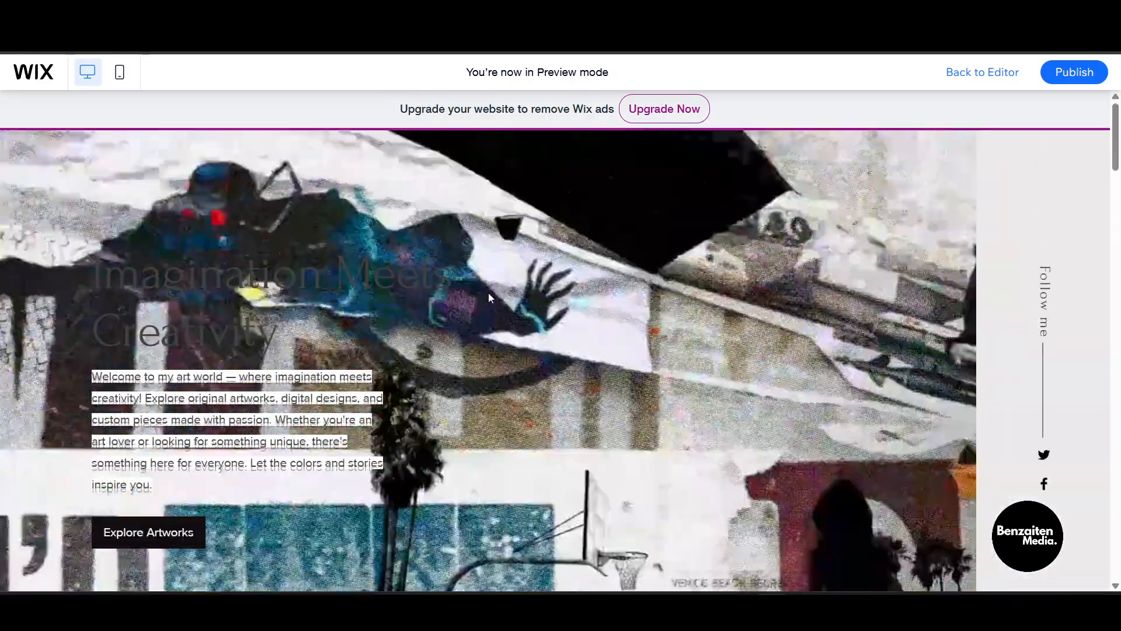